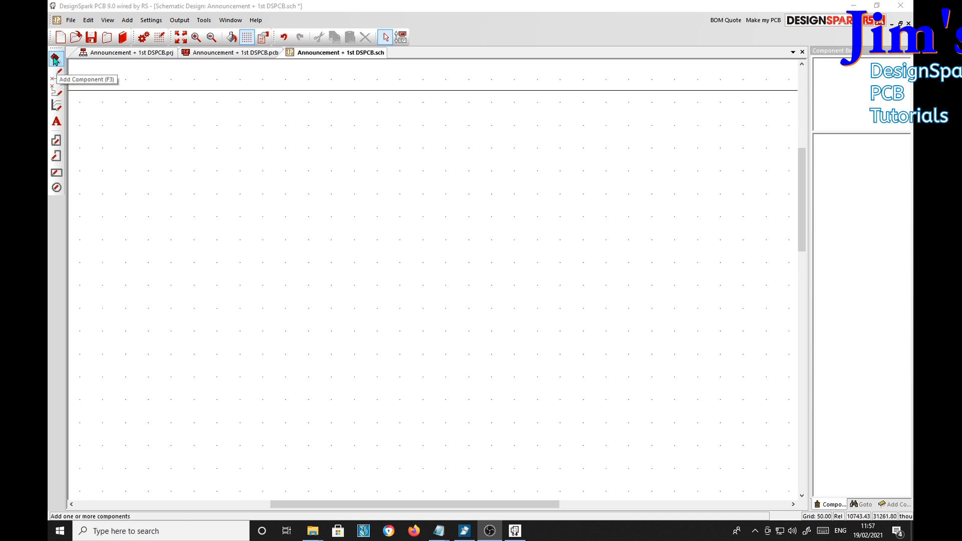
Step: Pick the LM741 op-amp in the DIL package from the opamps library as the component to add
left_click(55, 59)
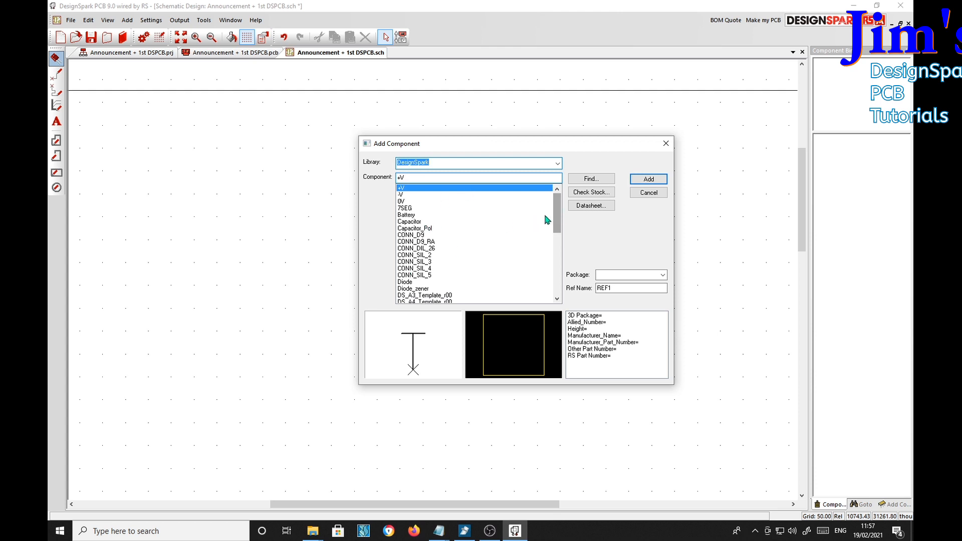
left_click(557, 165)
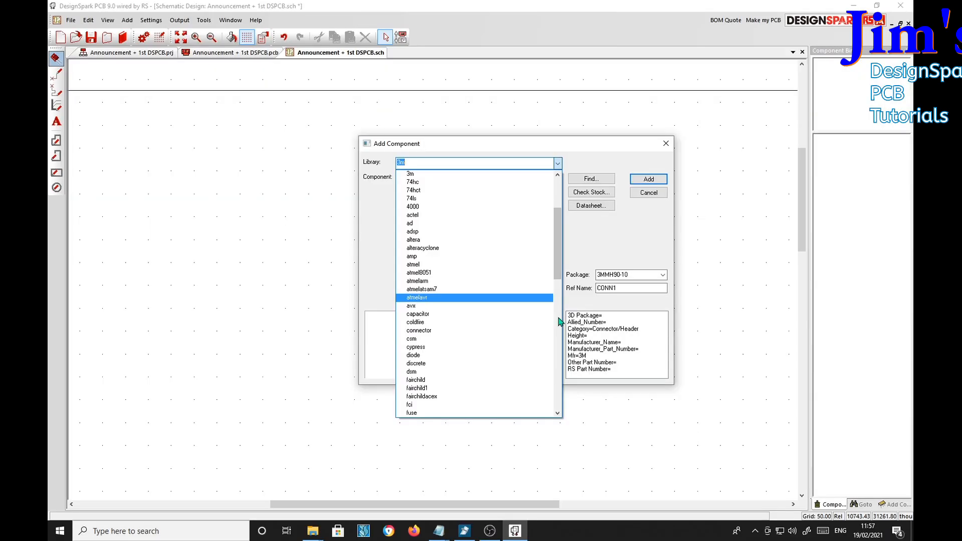
left_click_drag(558, 261, 560, 326)
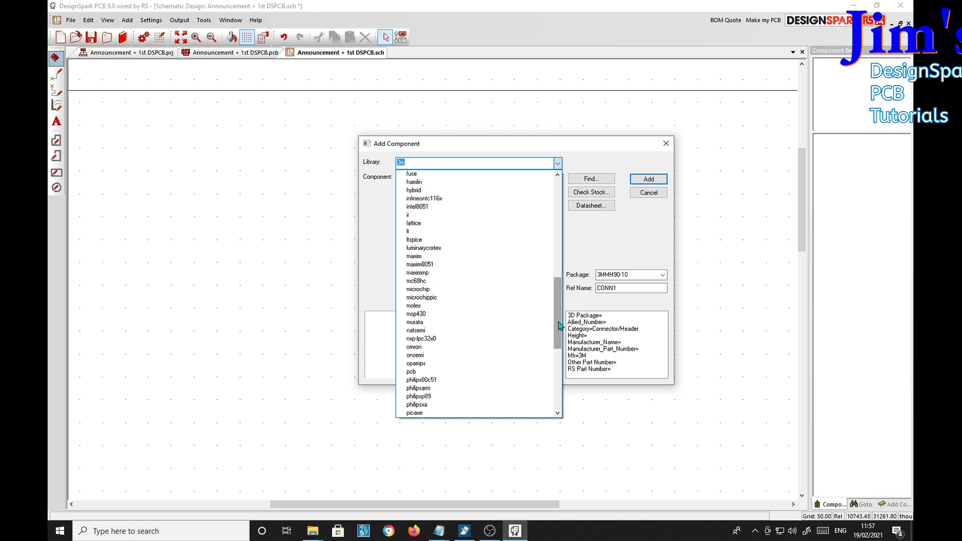
left_click(412, 365)
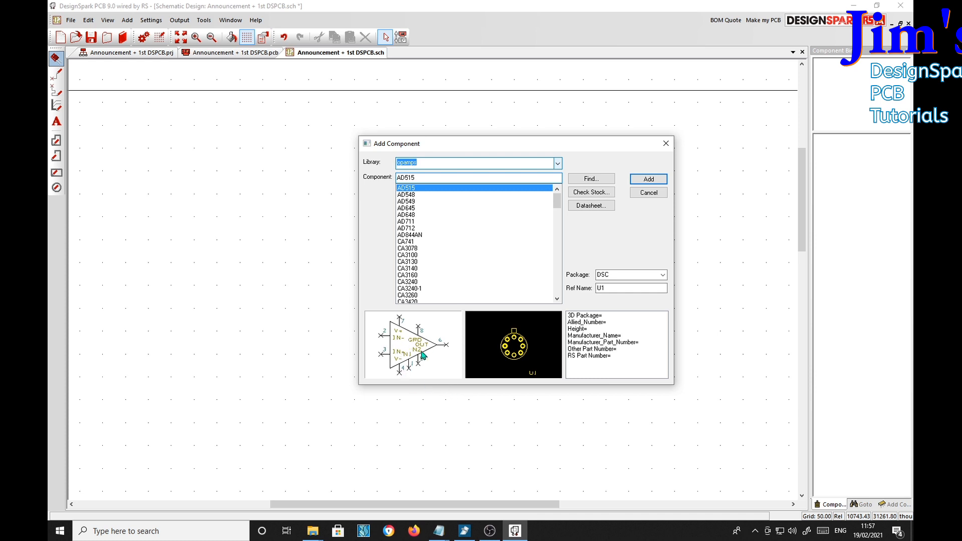
left_click_drag(558, 203, 562, 256)
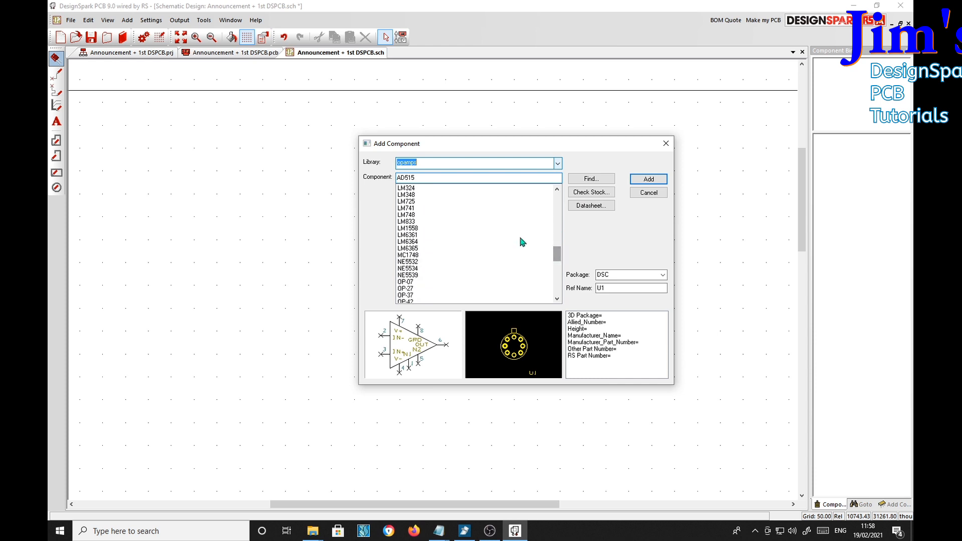
left_click(405, 208)
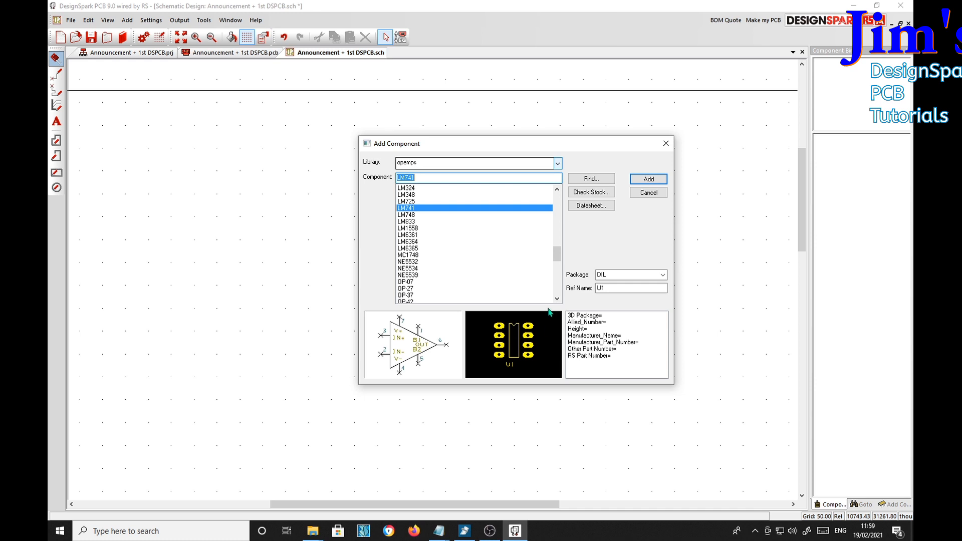
left_click(650, 180)
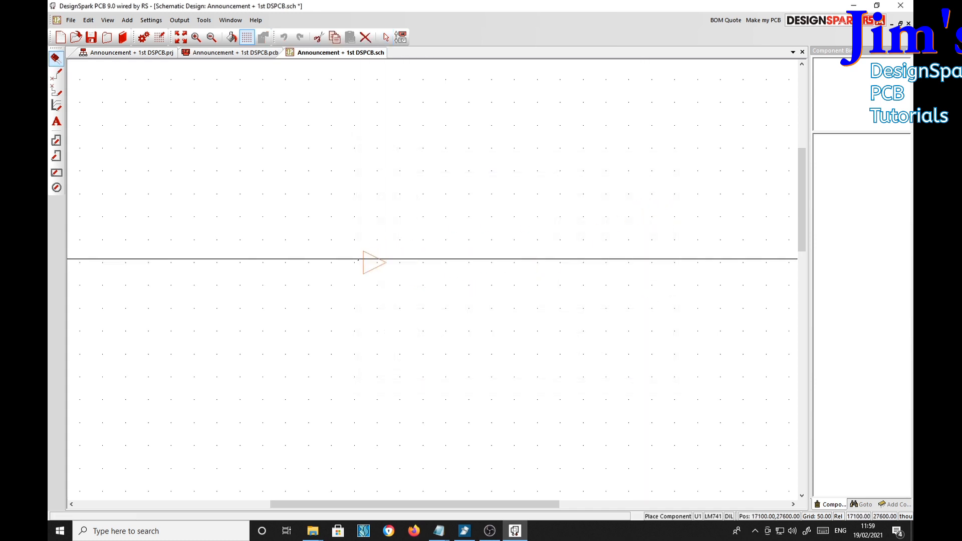
Step: Place two LM741 op-amps level with each other on the schematic, the second 1100 thou to the right of the first
left_click(344, 270)
scroll(345, 270, "down", 1)
scroll(449, 287, "up", 1)
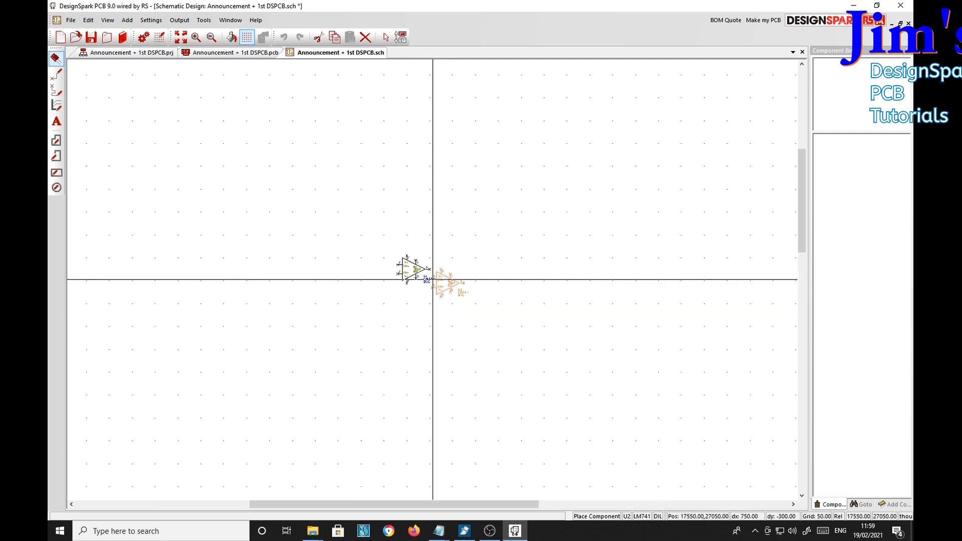
scroll(408, 208, "up", 2)
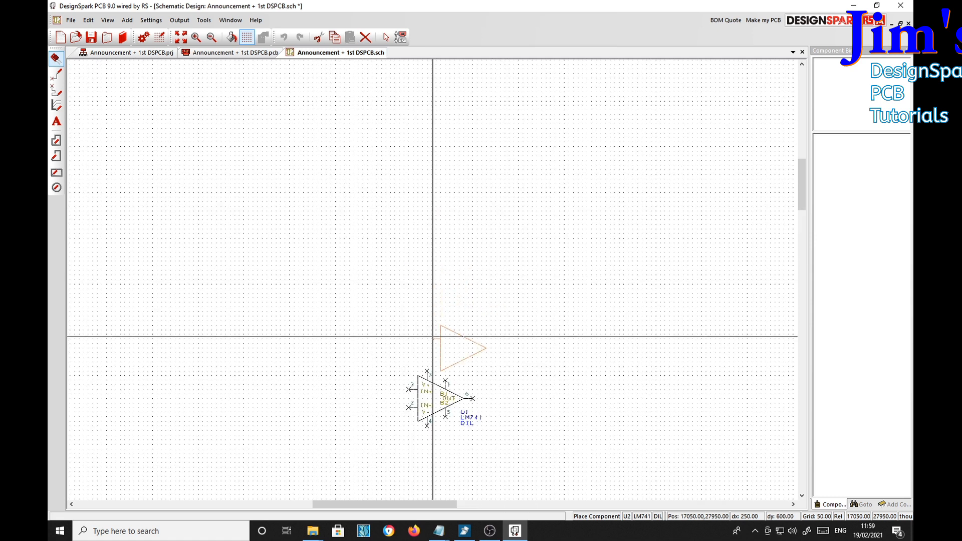
scroll(437, 399, "up", 3)
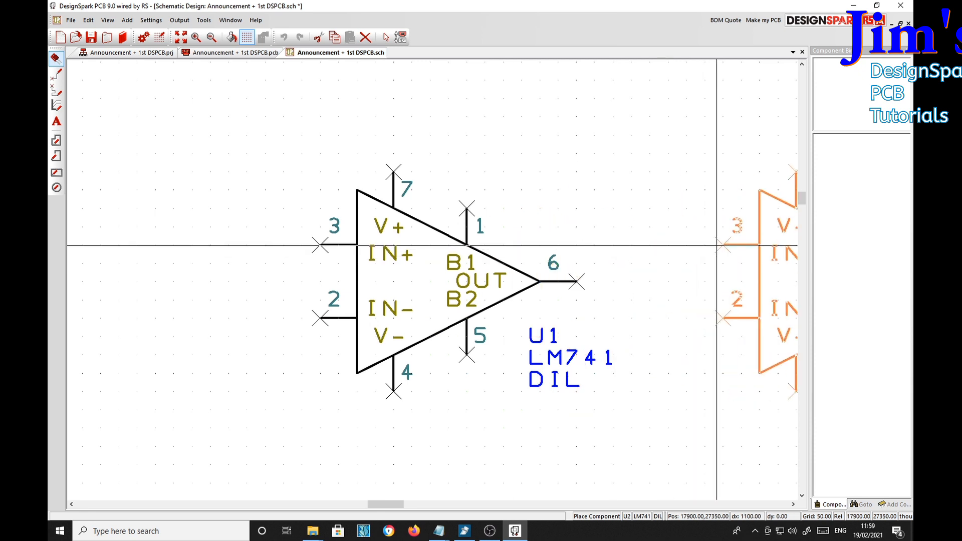
left_click(717, 245)
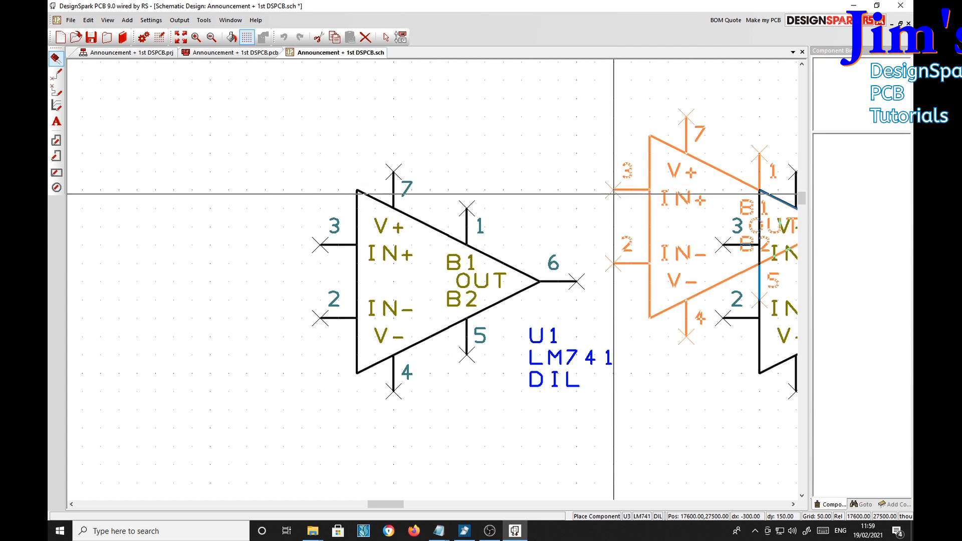
key("Escape")
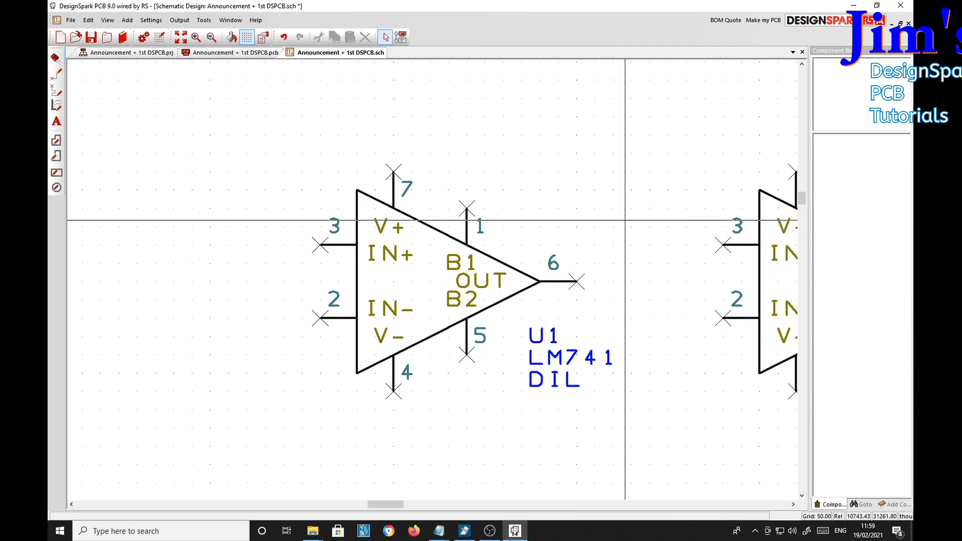
scroll(619, 278, "up", 1)
scroll(433, 279, "down", 2)
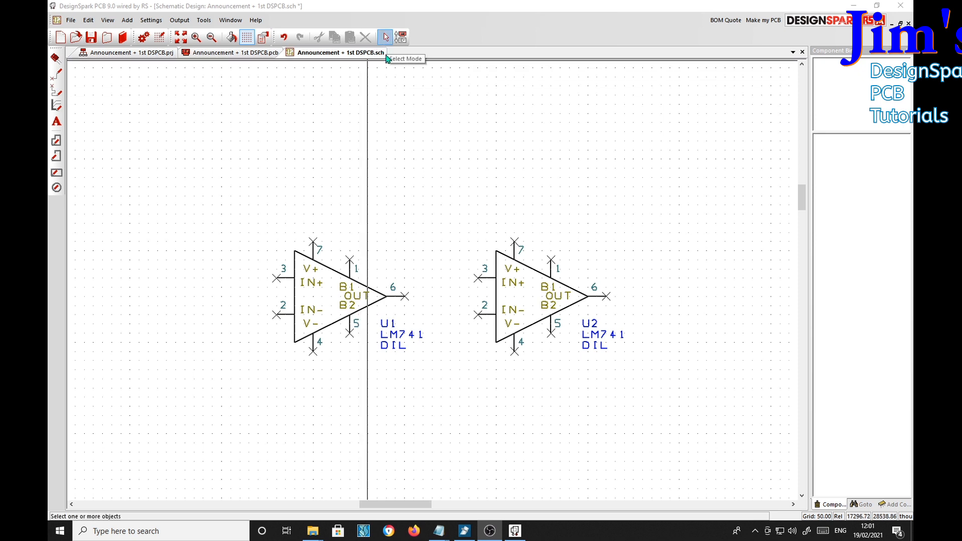
Step: Rotate the whole op-amp U2 in 90-degree steps until it is back in its original orientation, and deselect it
left_click(530, 273)
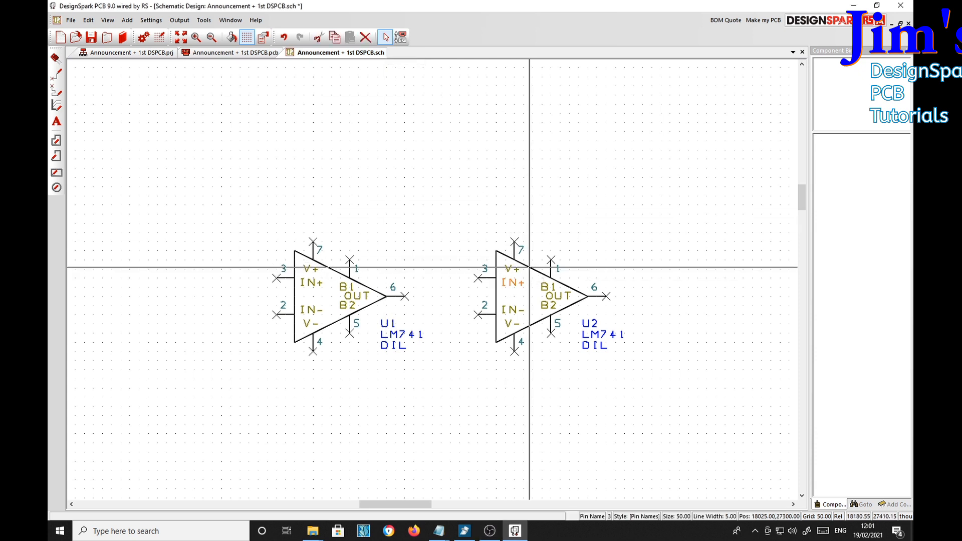
left_click(529, 267)
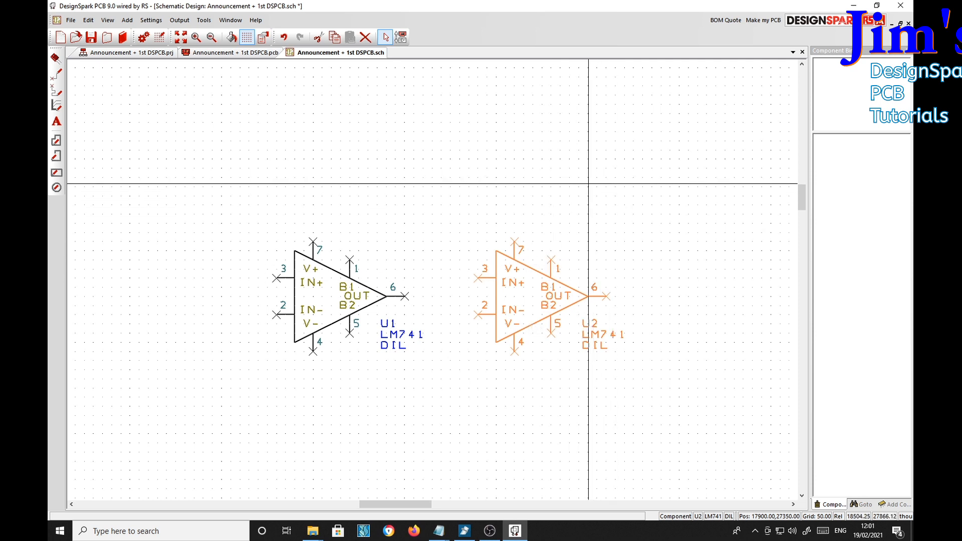
key("r")
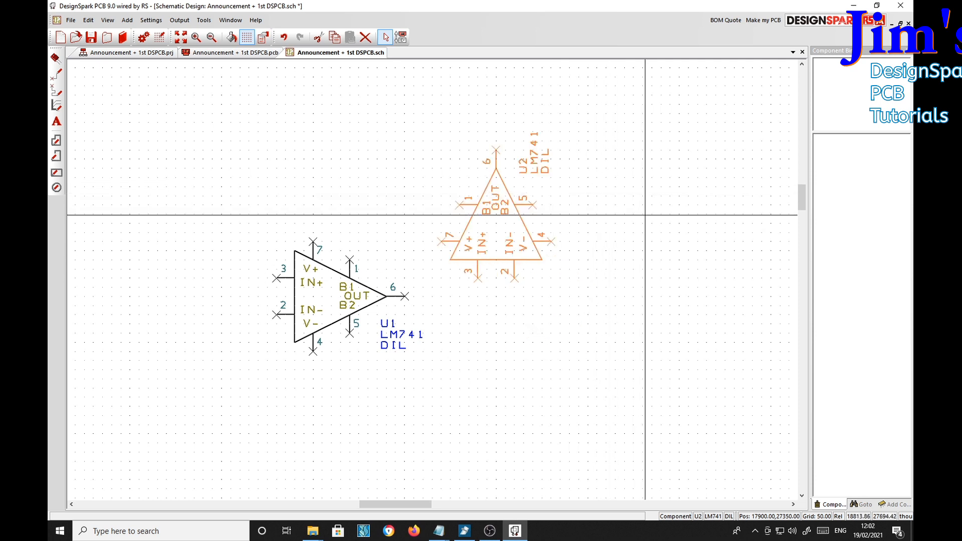
key("r")
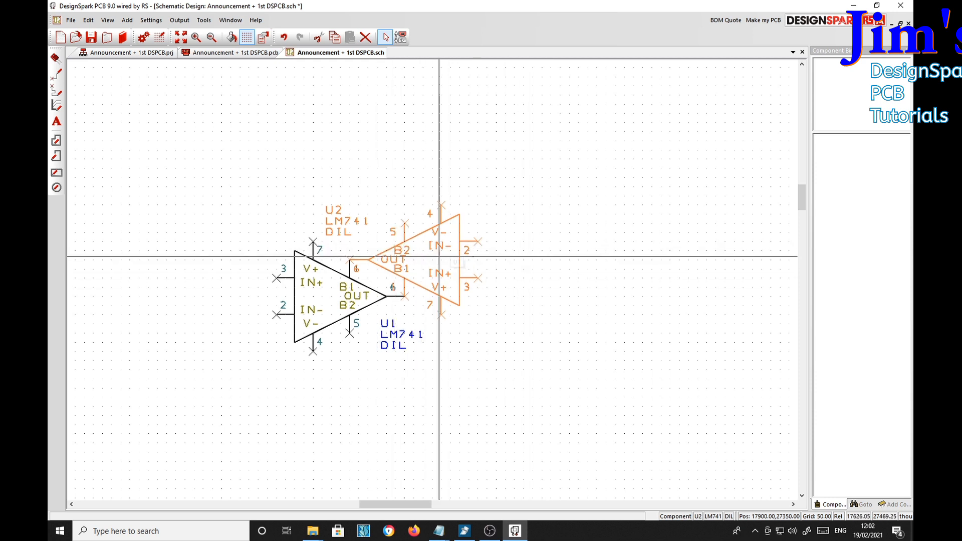
key("r")
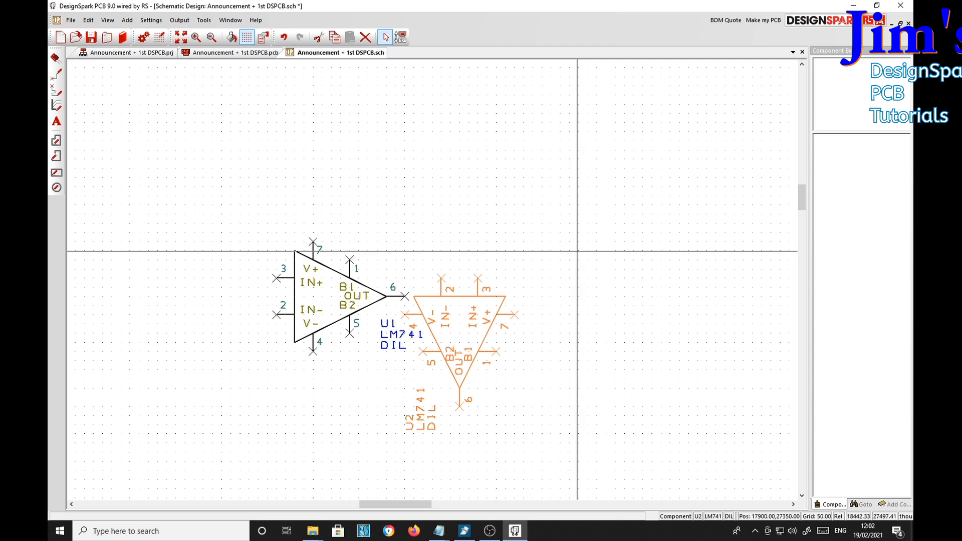
key("r")
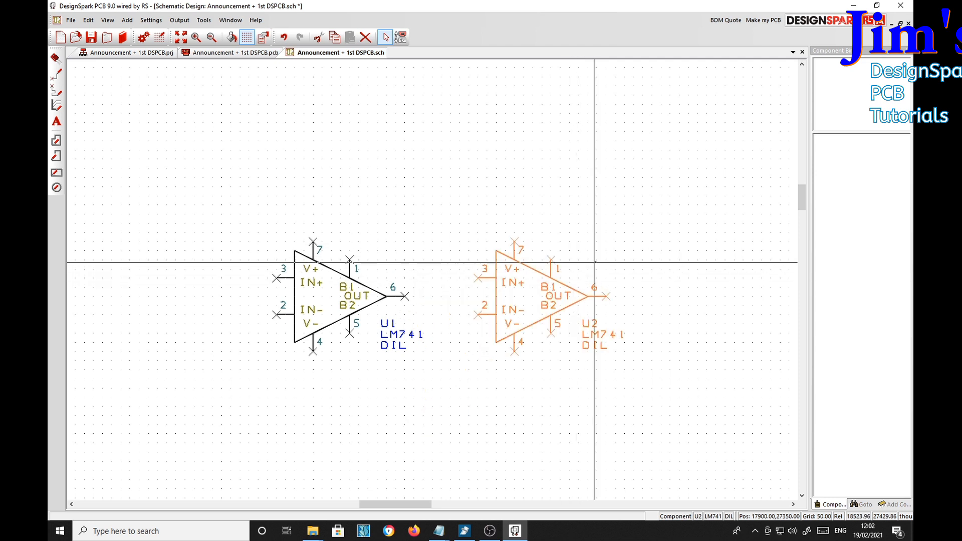
key("r")
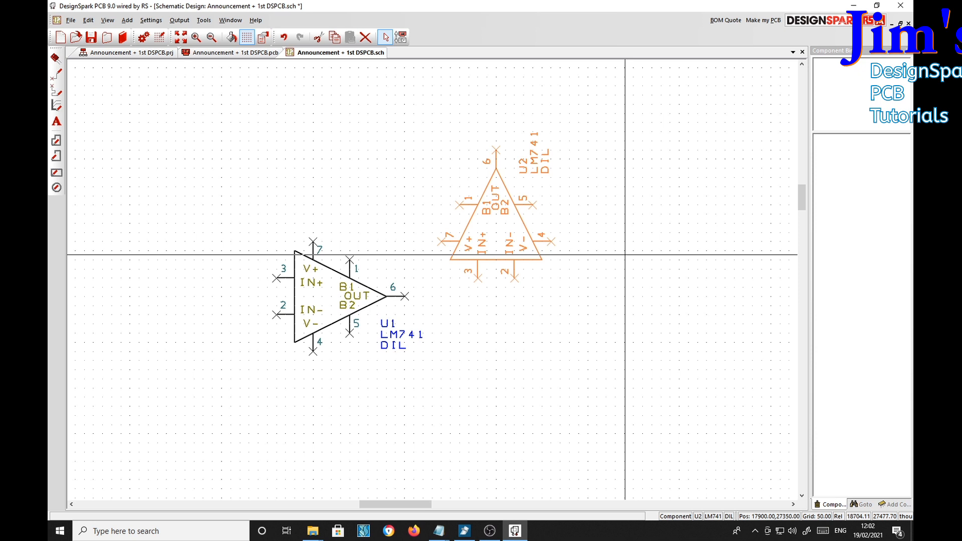
key("r")
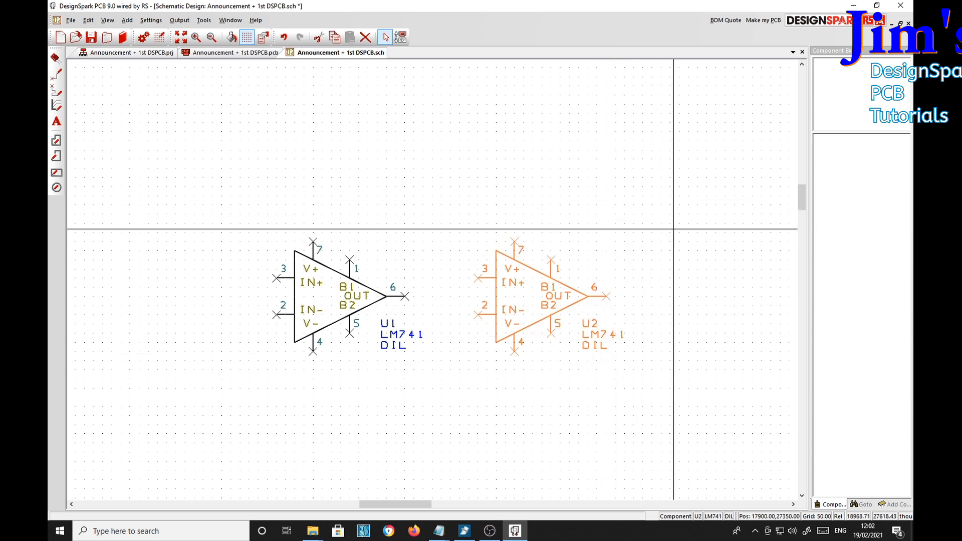
left_click(674, 229)
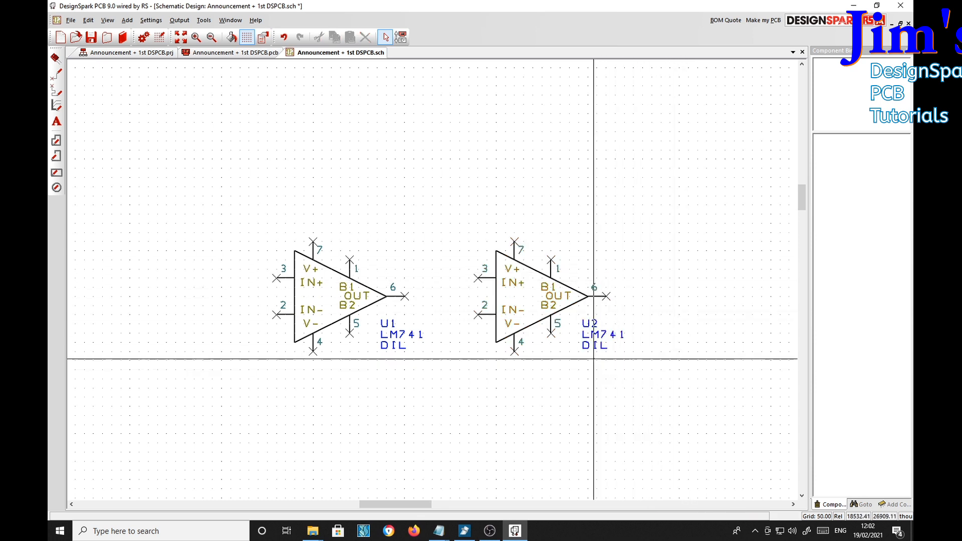
Step: Rotate only U2's reference and value text repeatedly, restore it to its original place and orientation, and deselect it
left_click(596, 347)
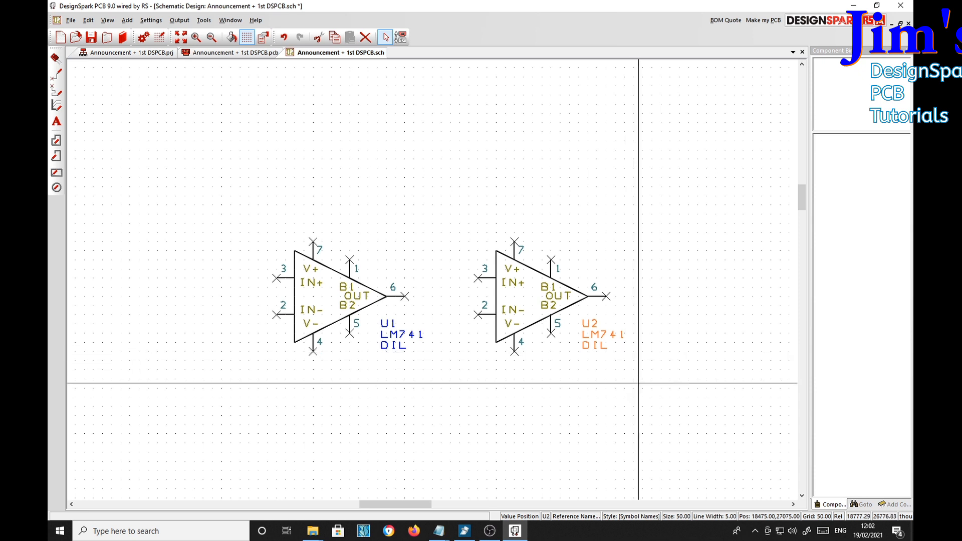
key("r")
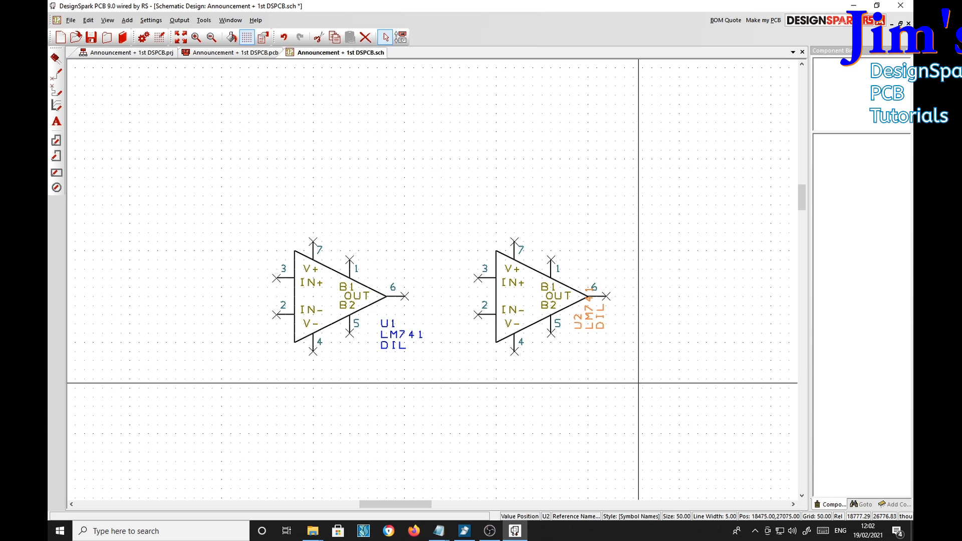
key("r")
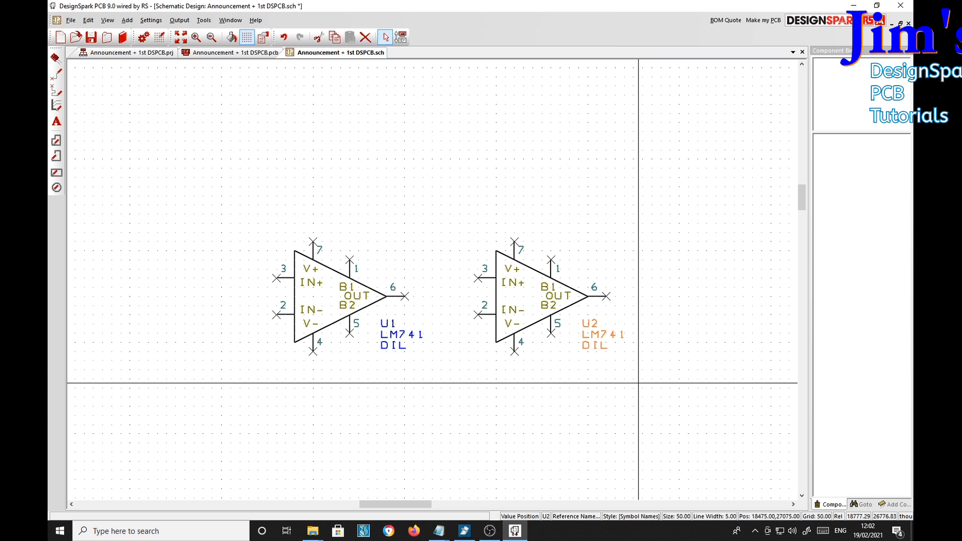
key("r")
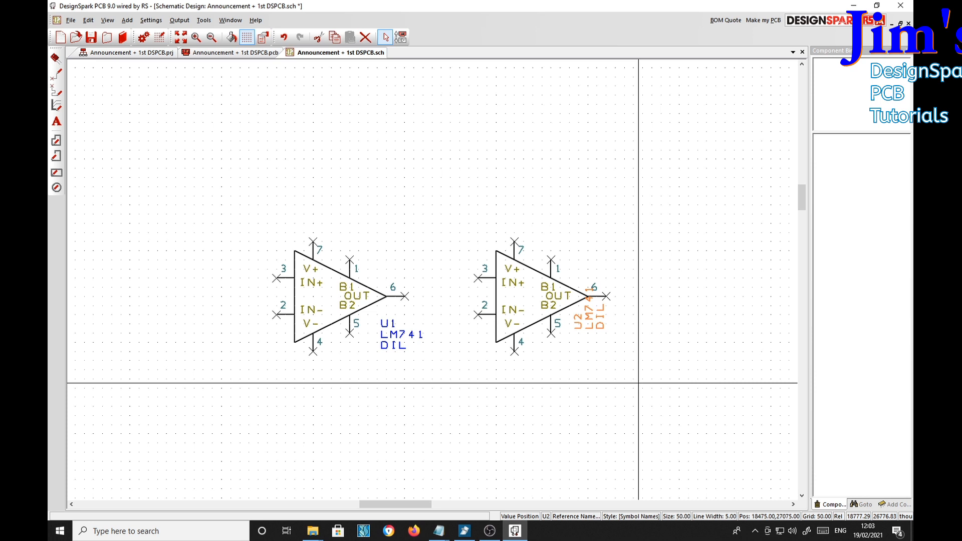
key("r")
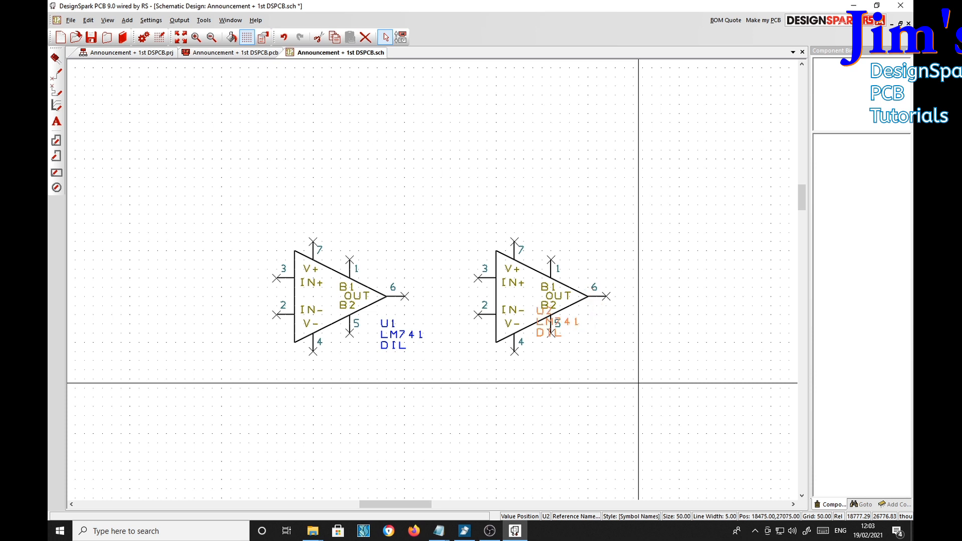
key("r")
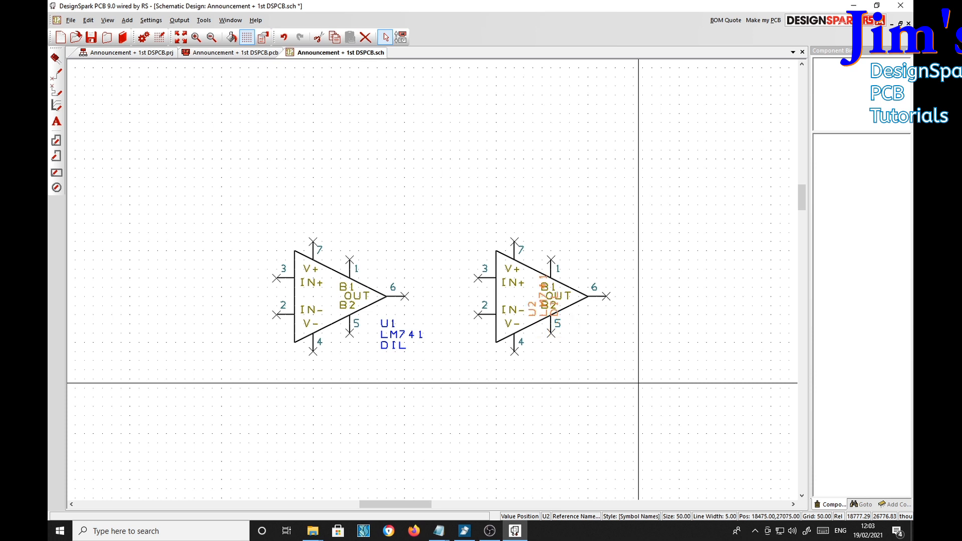
key("r")
key("r")
key("r")
key("r")
key("r")
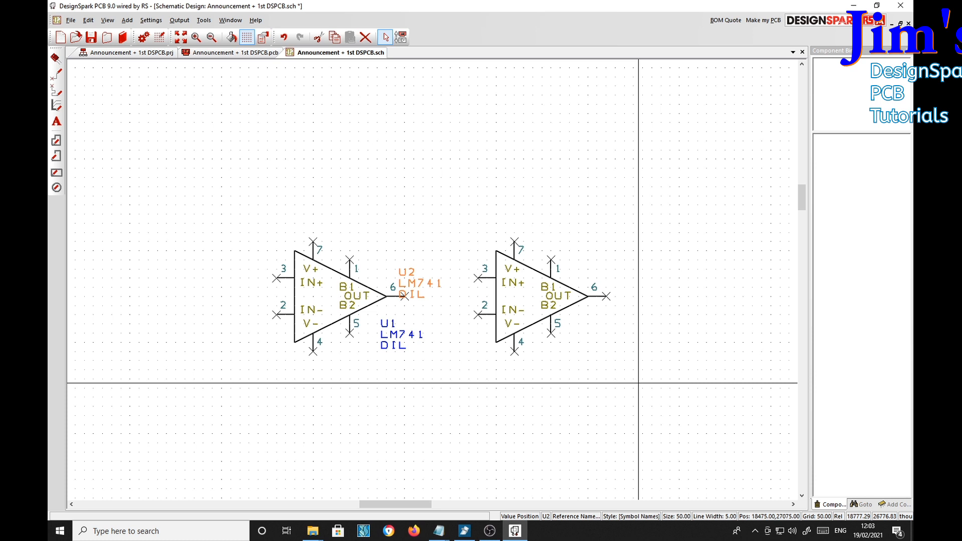
key("r")
key("r")
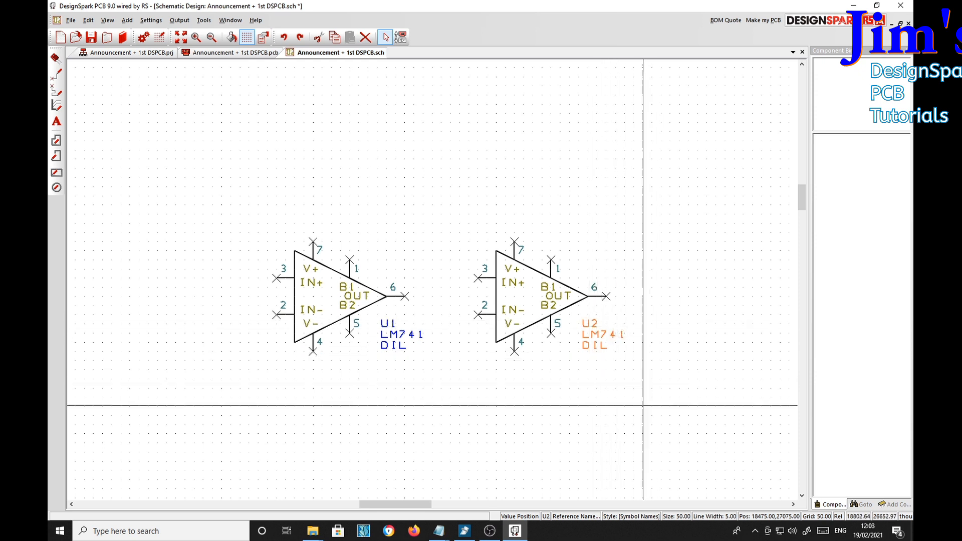
left_click(665, 350)
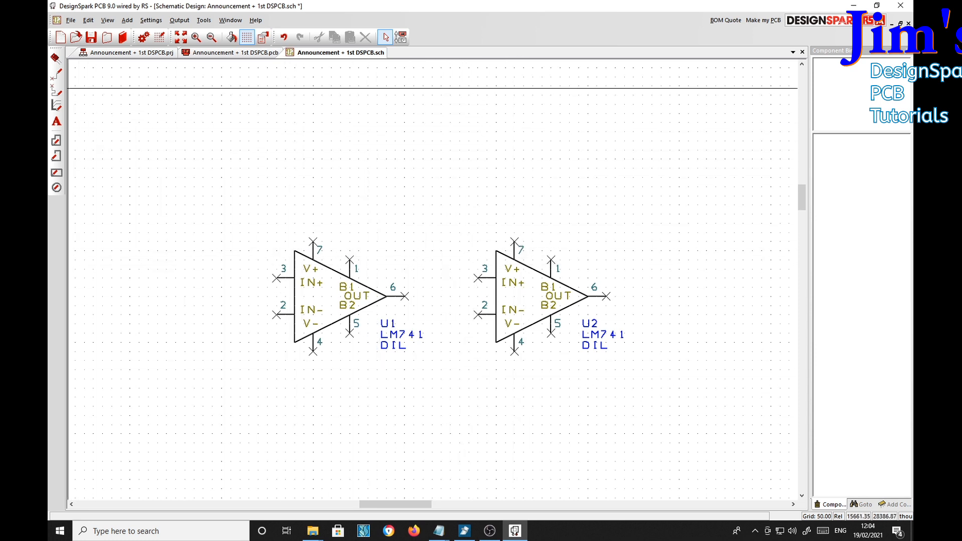
Step: Add a connection from output pin 6 of U1 to input pin 3 of U2
left_click(56, 74)
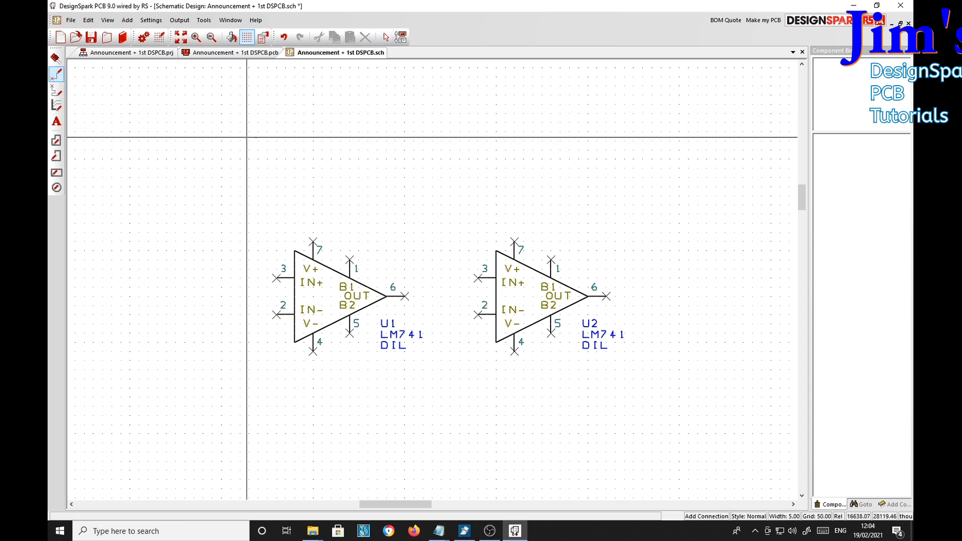
left_click(405, 296)
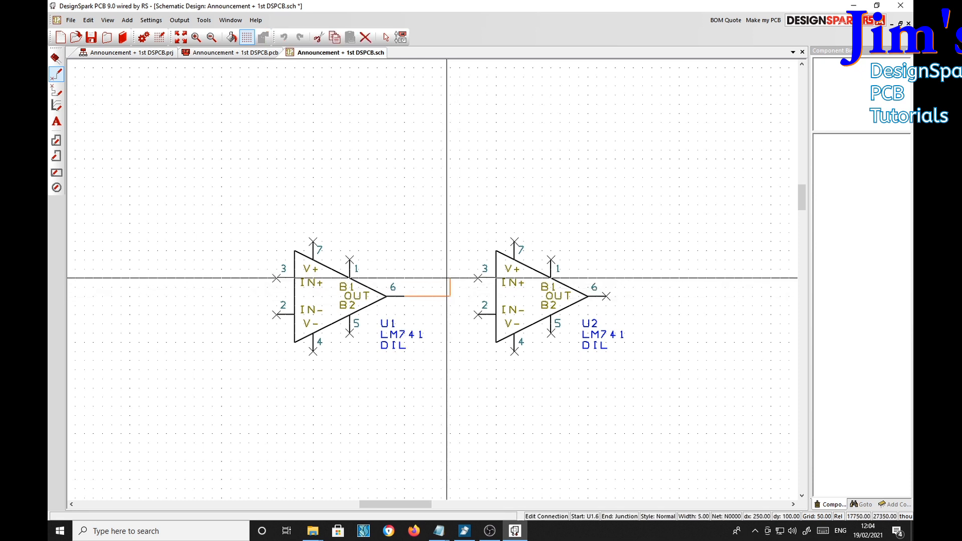
left_click(478, 278)
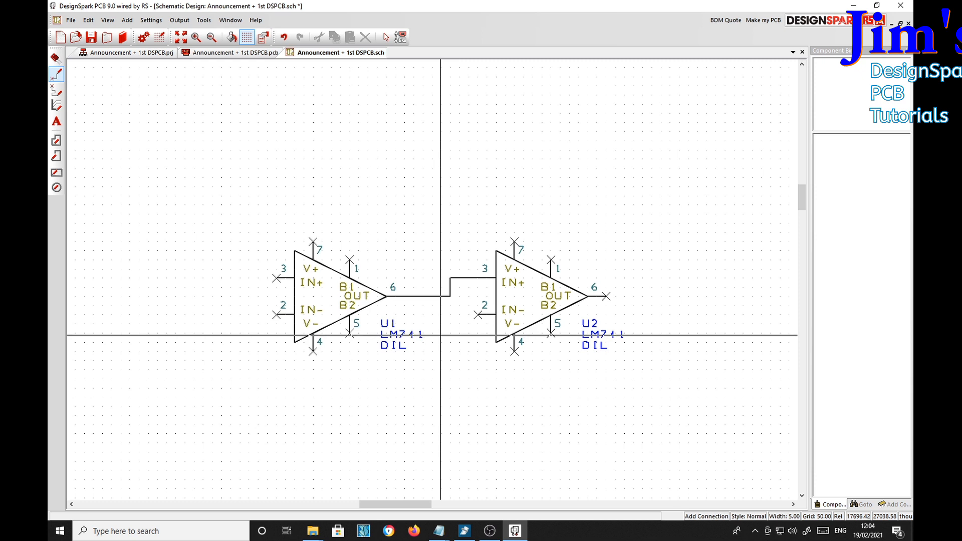
left_click(471, 279)
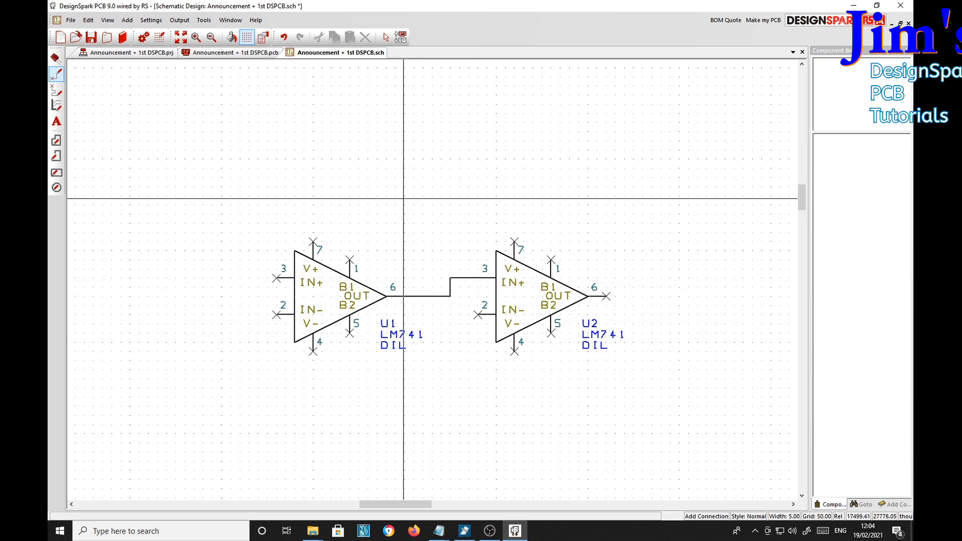
Step: Delete the connection between output pin 6 of U1 and input pin 3 of U2
left_click(386, 38)
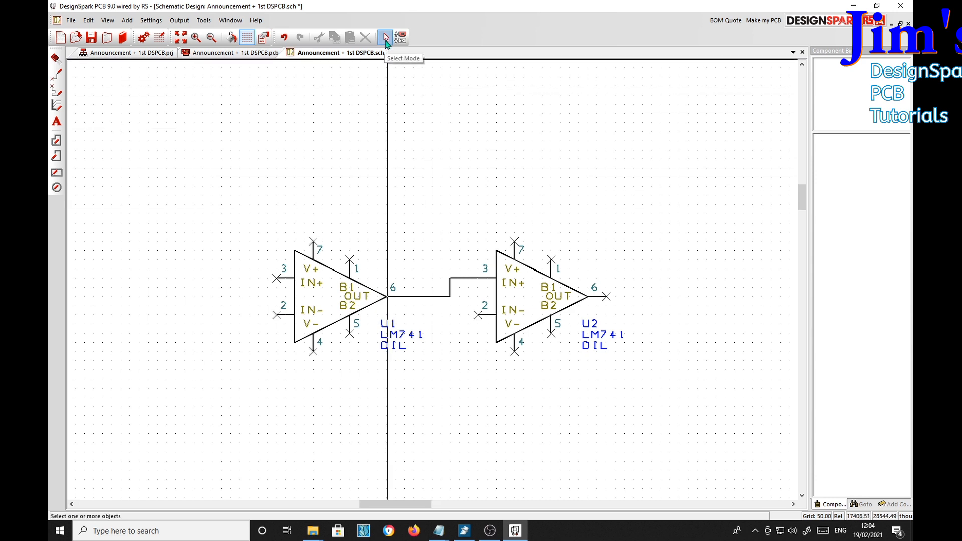
left_click(437, 296)
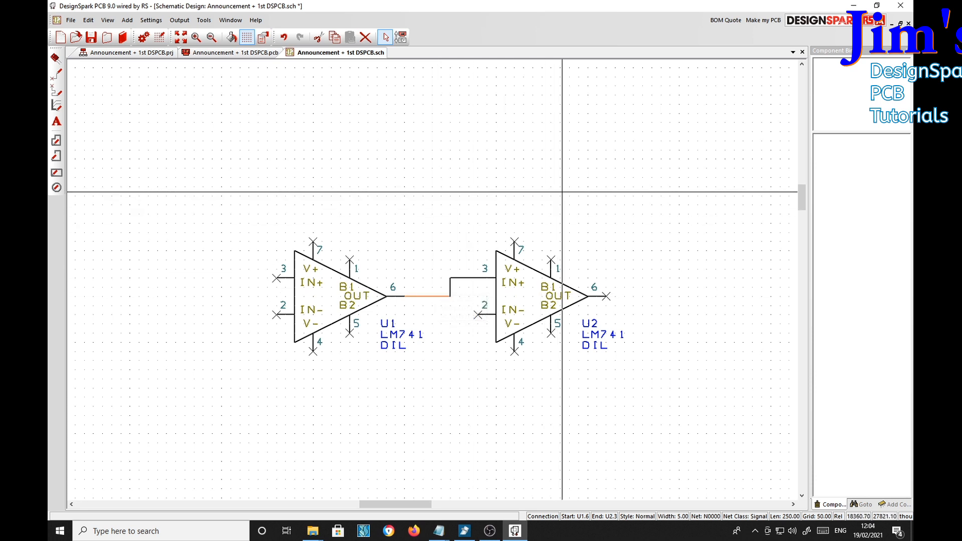
key("Delete")
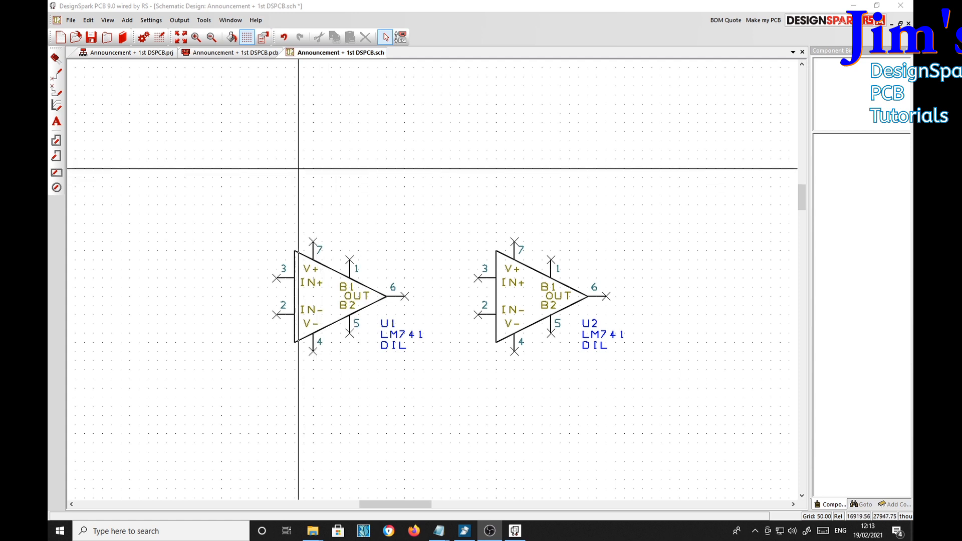
Step: Place one +V power symbol from the DesignSpark library on the schematic, 250 thou directly above pin 7 of U1
left_click(56, 60)
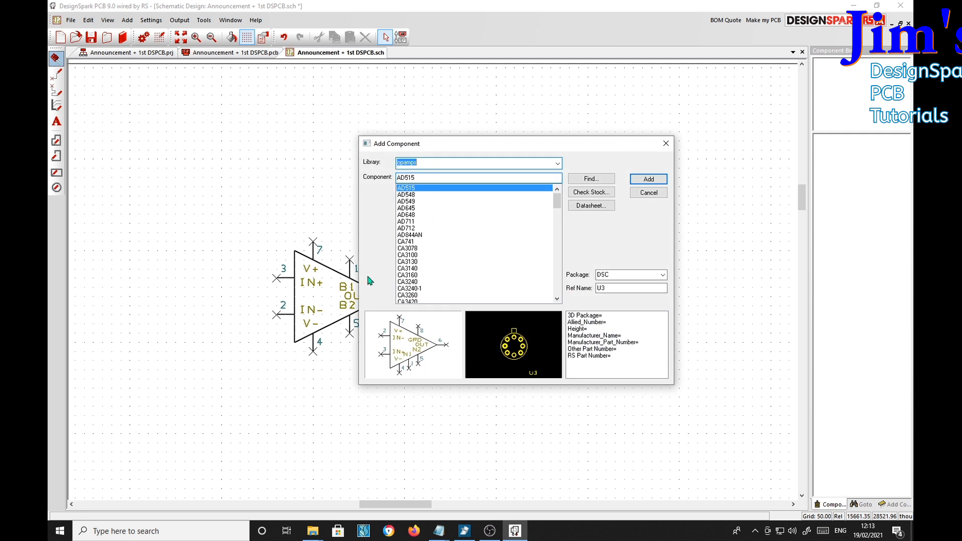
left_click(558, 164)
scroll(416, 335, "up", 15)
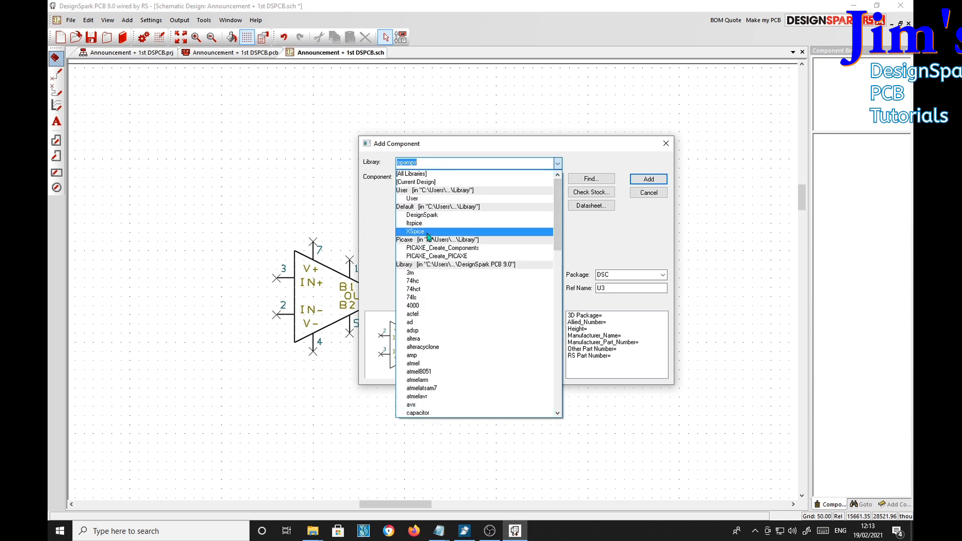
left_click(427, 216)
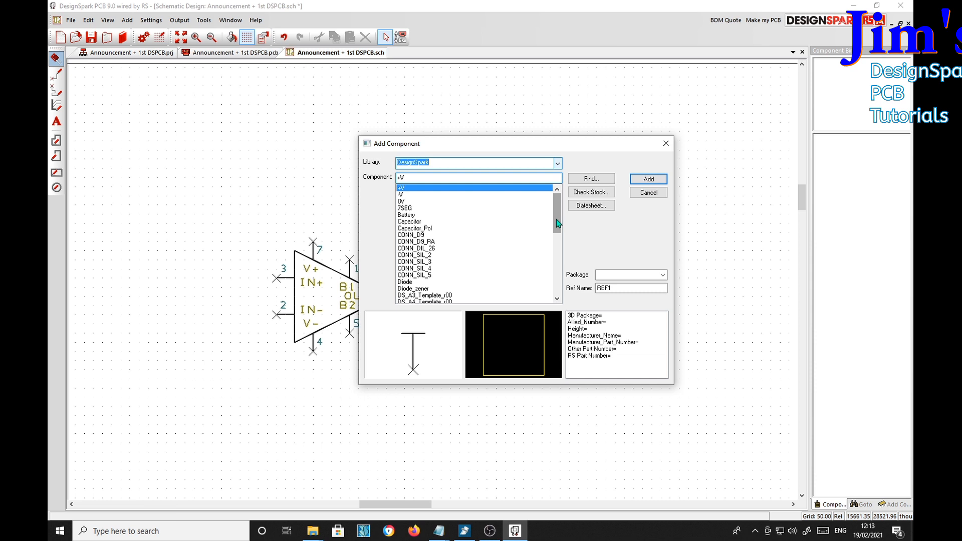
left_click_drag(558, 224, 556, 286)
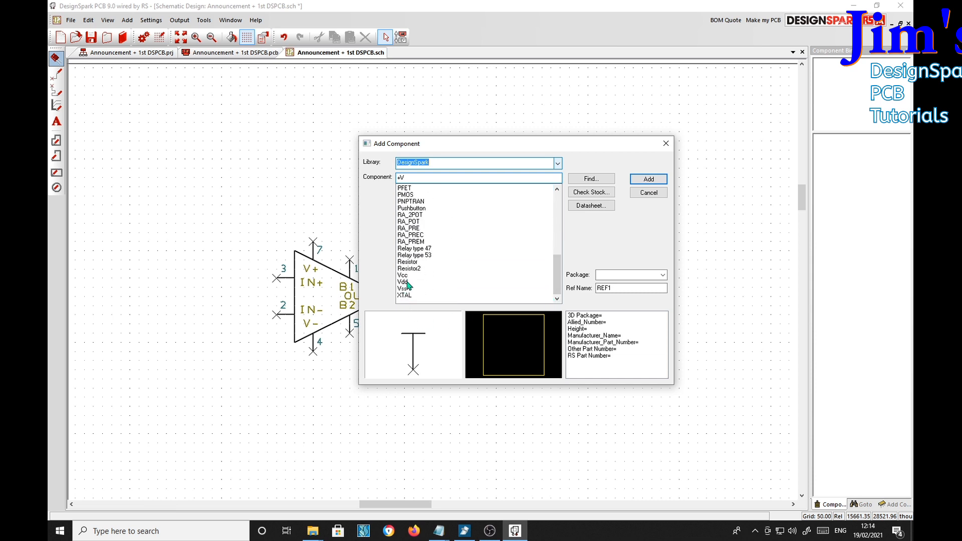
left_click_drag(557, 289, 557, 183)
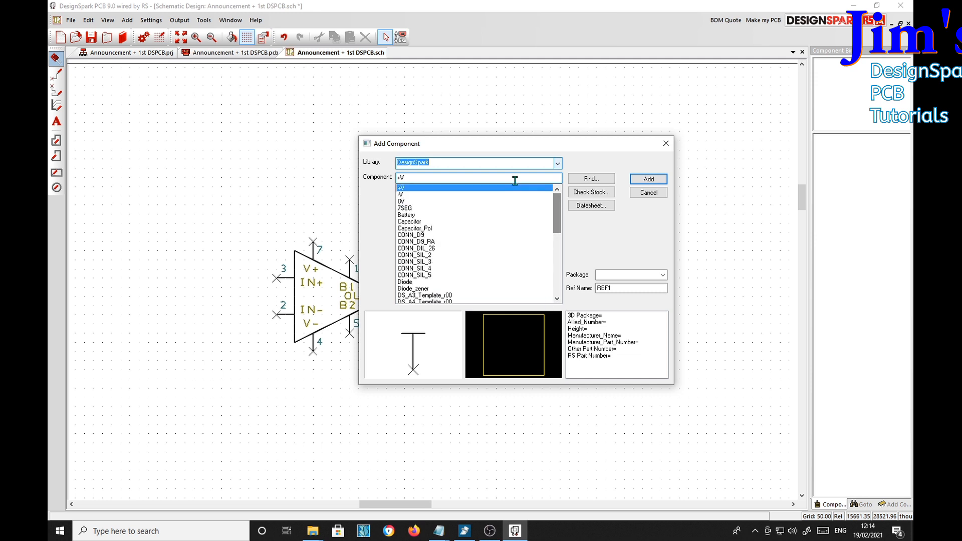
left_click(401, 188)
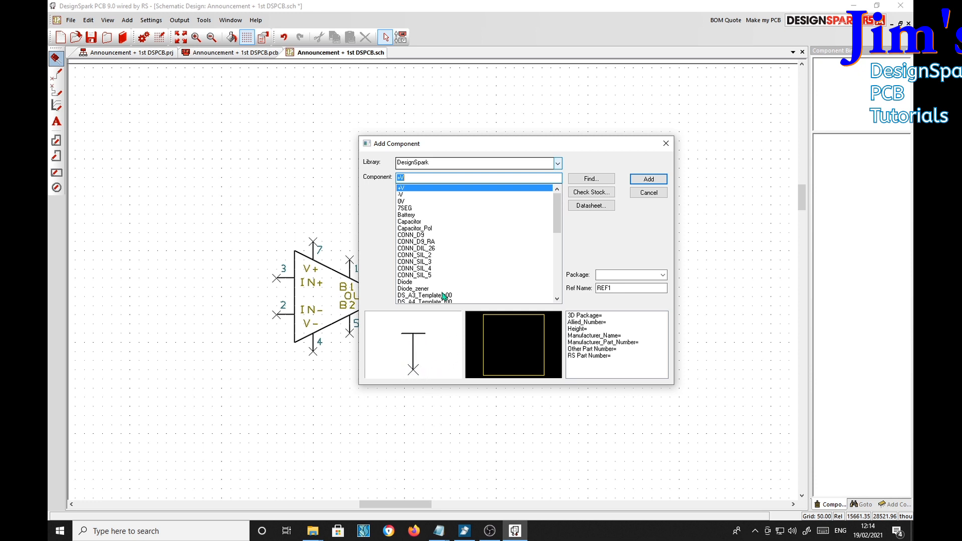
left_click(648, 179)
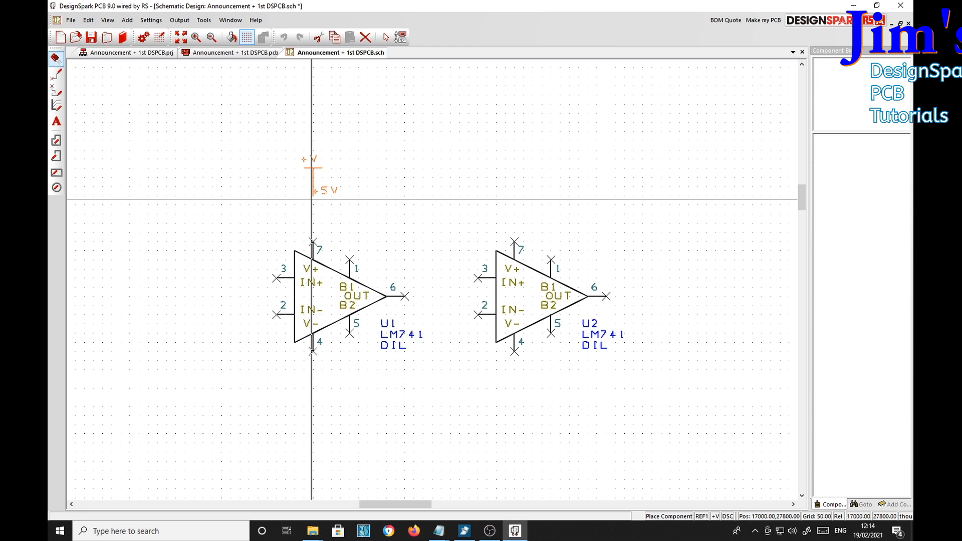
left_click(312, 199)
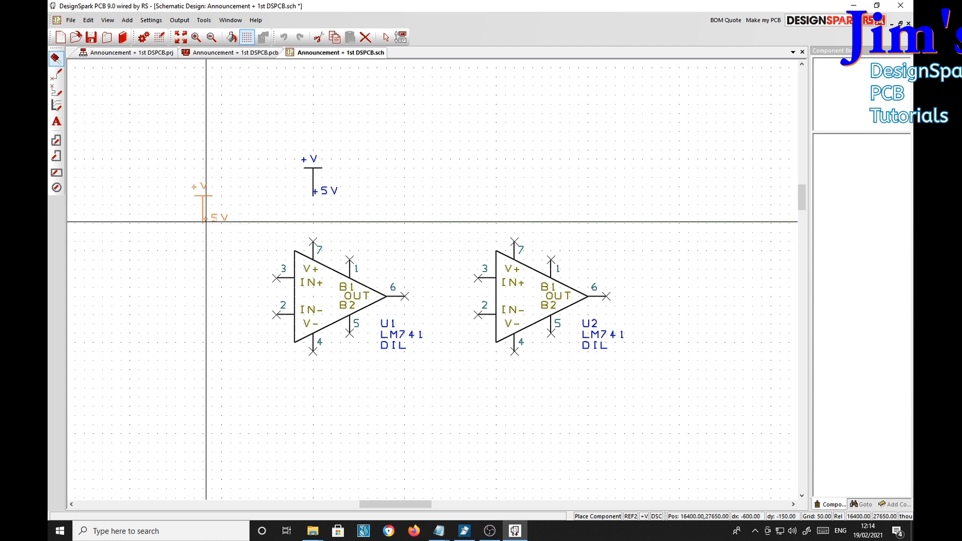
key("Escape")
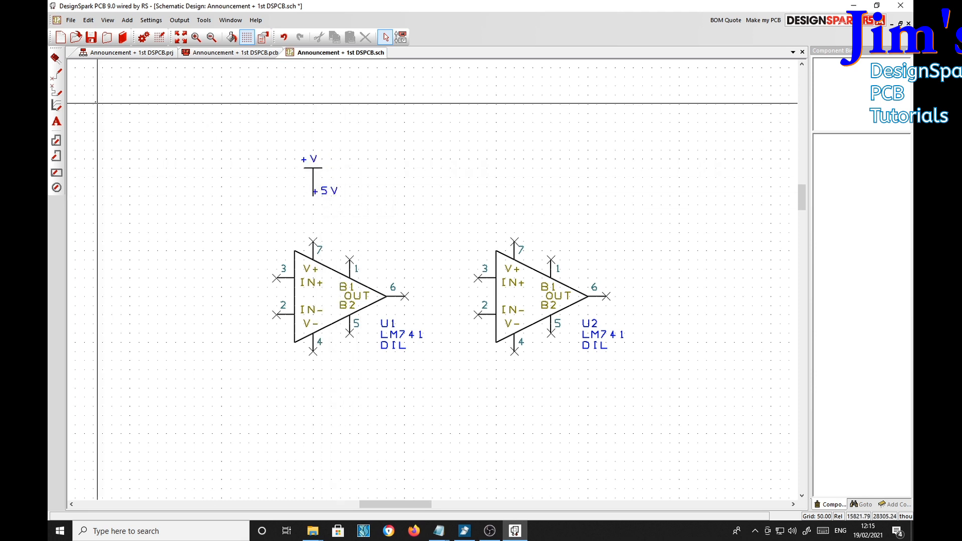
left_click(56, 58)
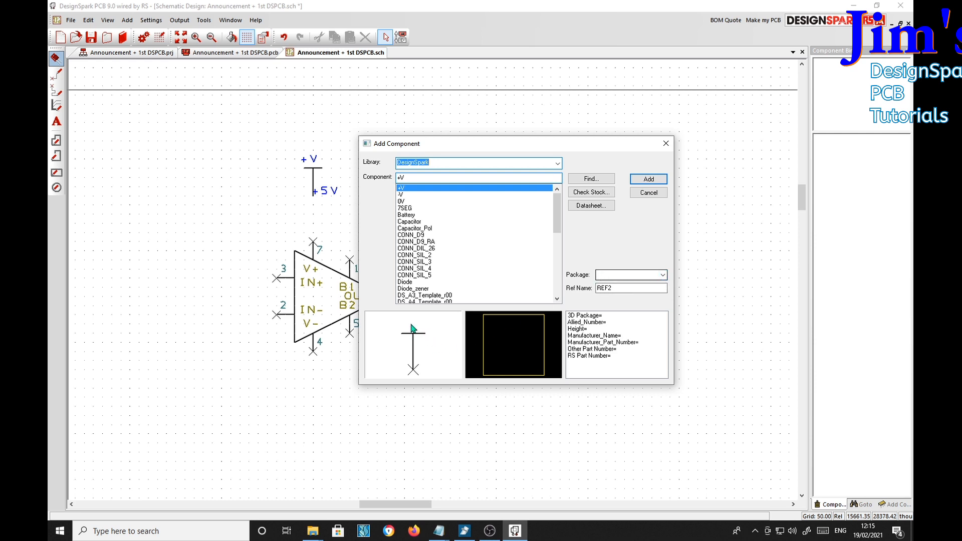
left_click(648, 194)
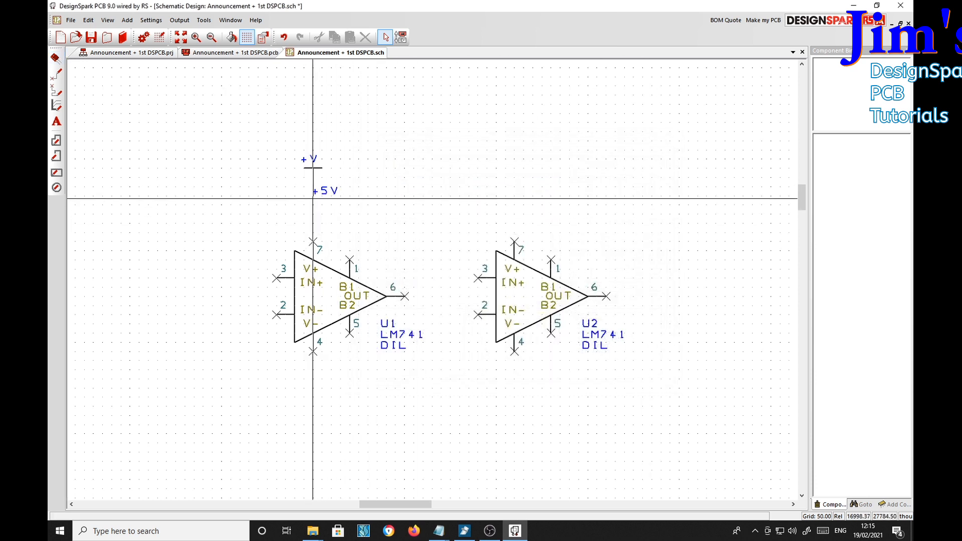
mouse_move(313, 199)
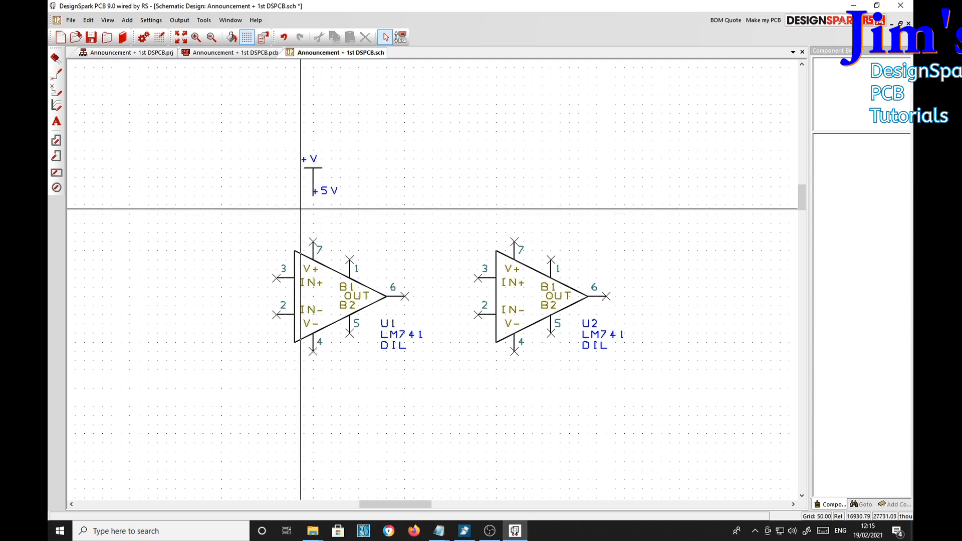
left_click(55, 57)
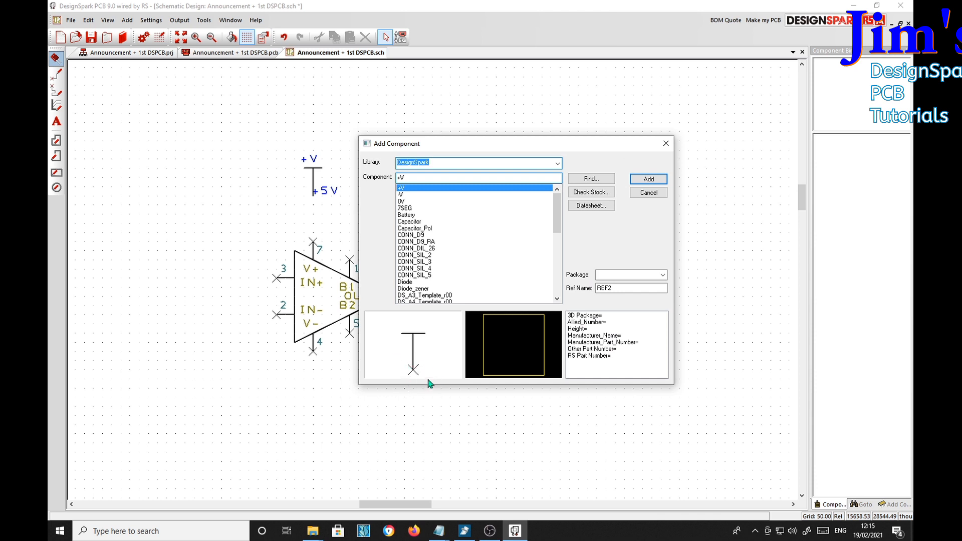
left_click(648, 192)
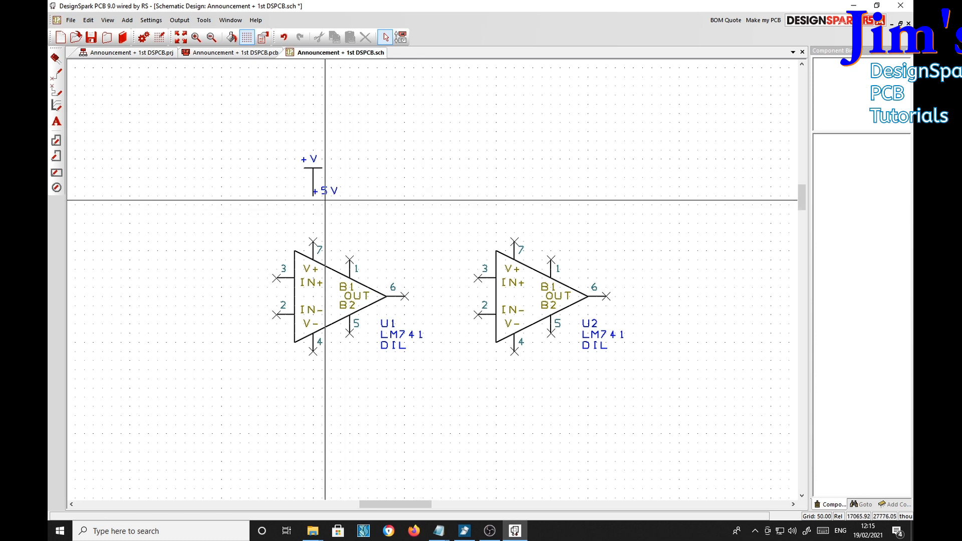
Step: Move the +5V net name up beside the +V symbol and connect the symbol to pin 7 of U1
left_click_drag(326, 193, 336, 162)
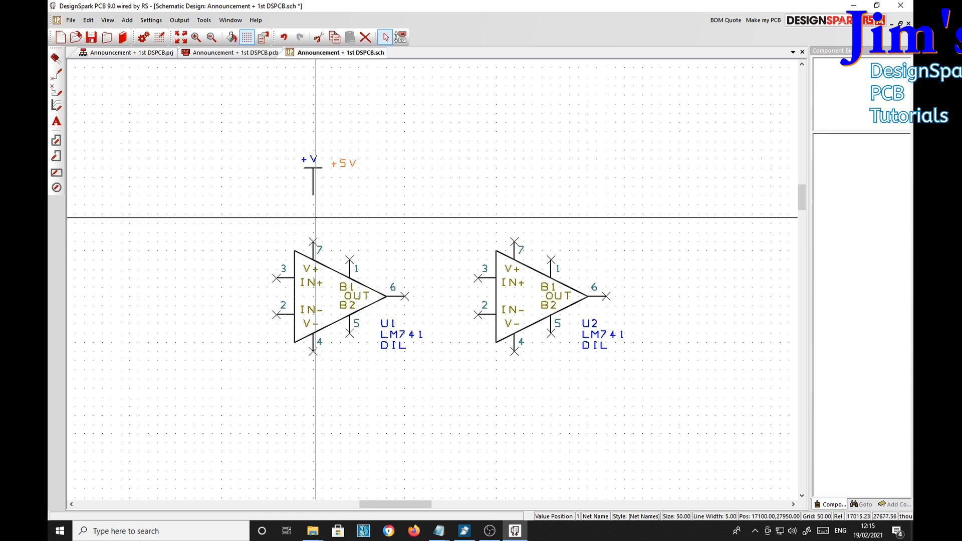
left_click(56, 74)
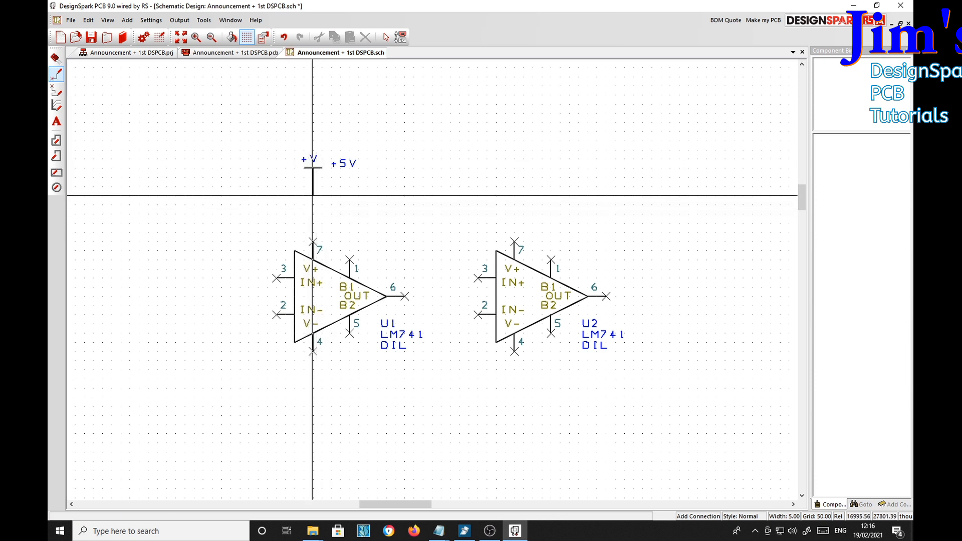
left_click(314, 244)
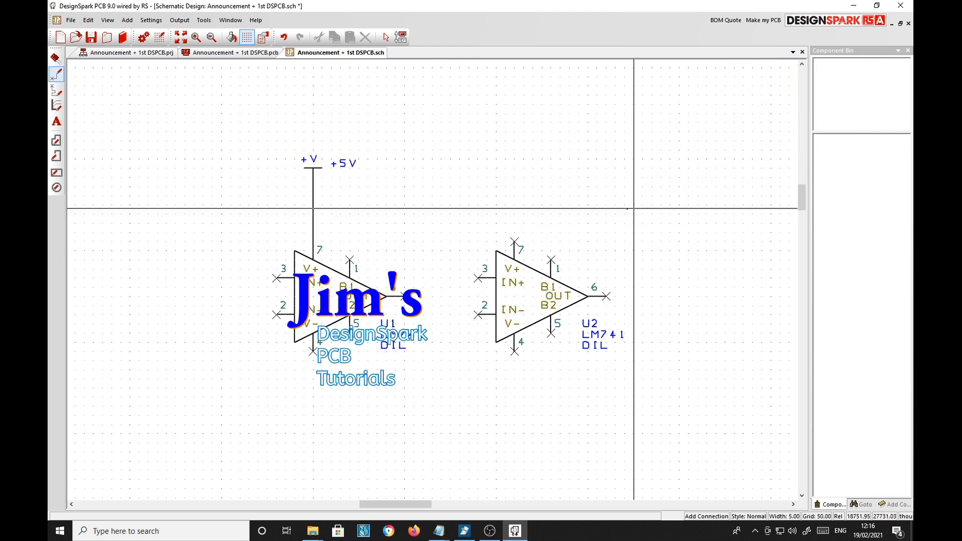
Step: List the design's nets in the Goto browser
left_click(898, 51)
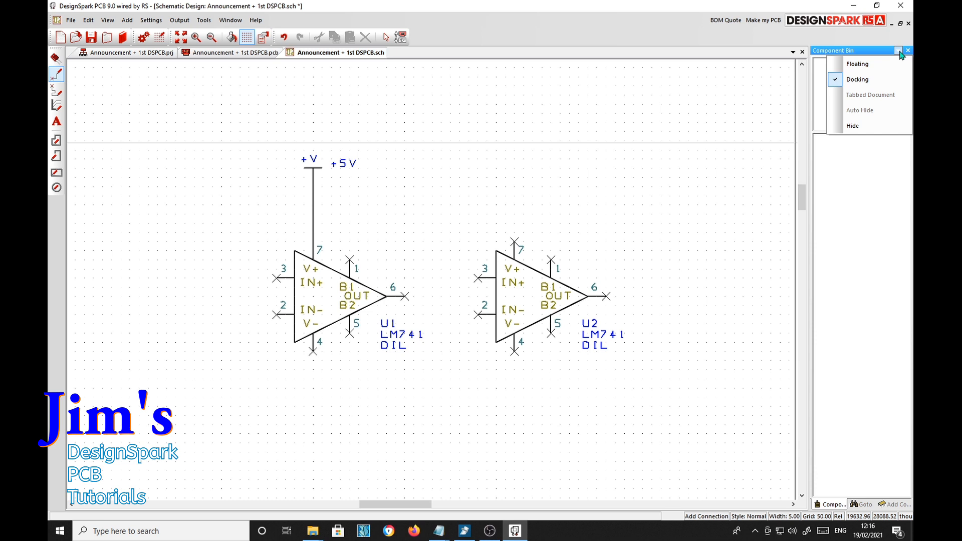
left_click(857, 39)
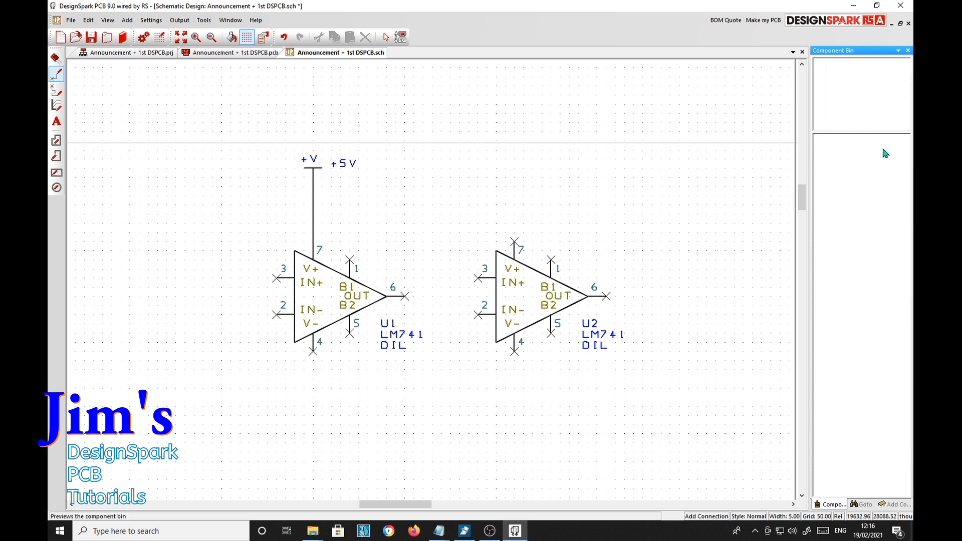
left_click(863, 505)
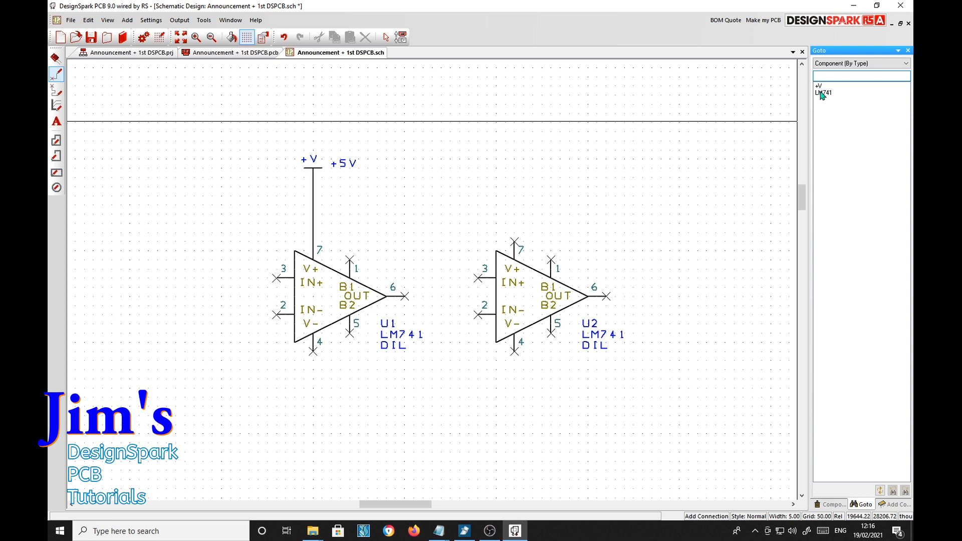
left_click(898, 51)
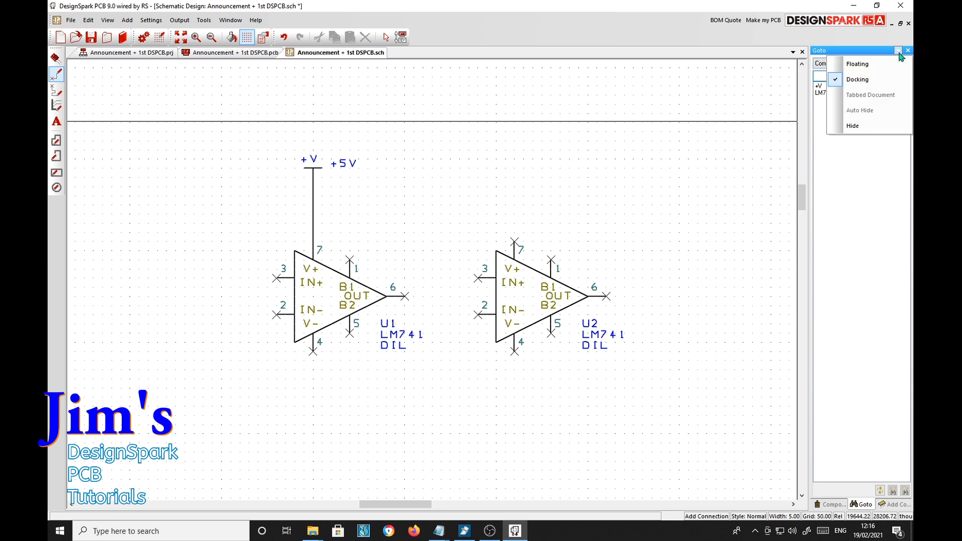
left_click(870, 193)
left_click(907, 64)
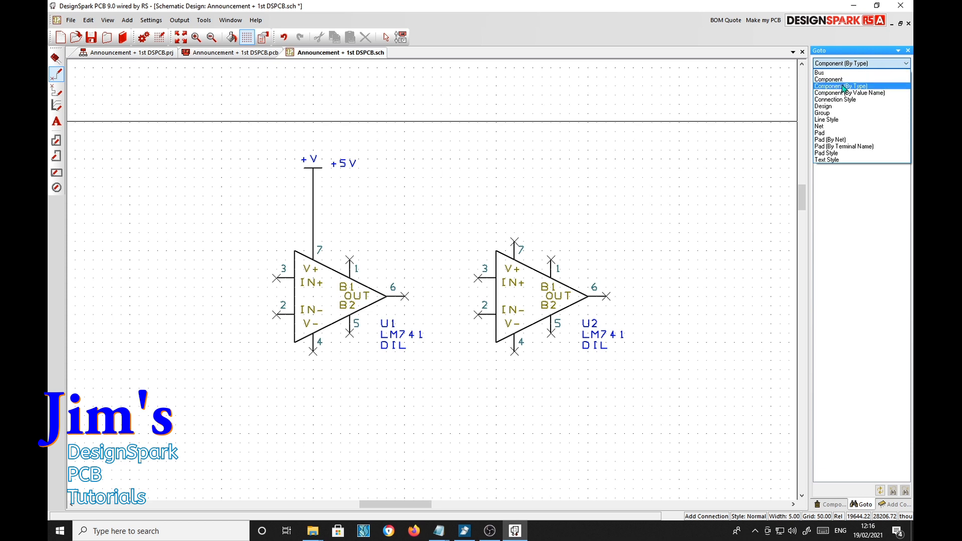
left_click(827, 127)
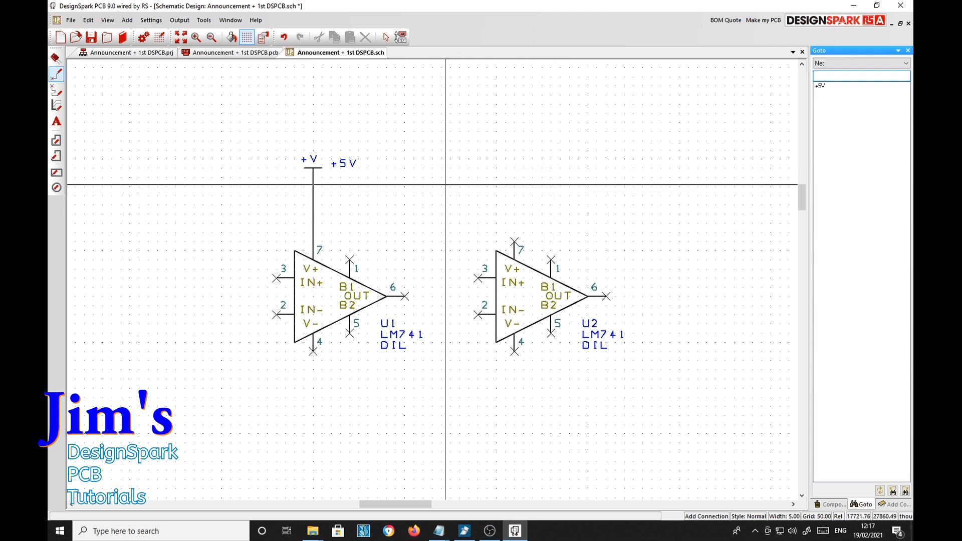
Step: Delete the connection between the +V symbol and pin 7 of U1, and select +5V in the net list
left_click(385, 38)
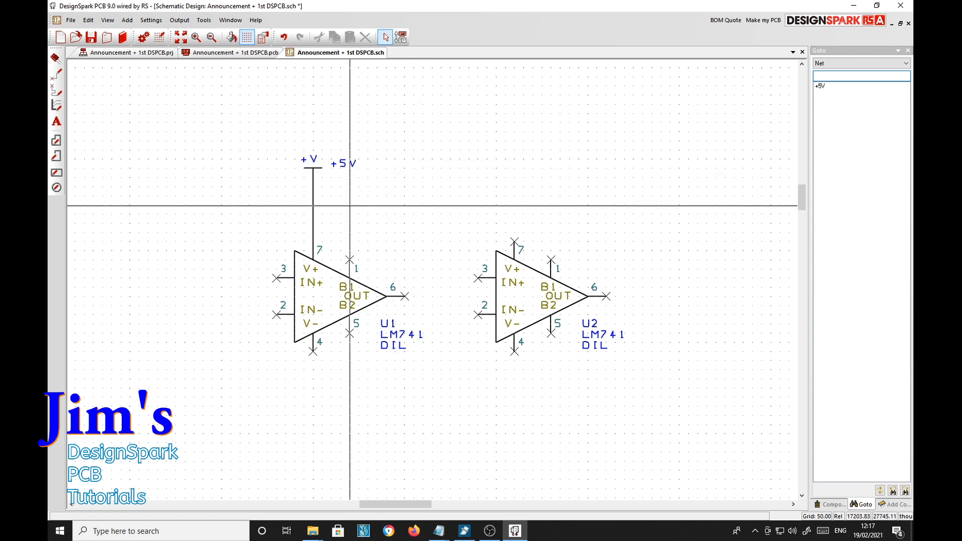
left_click(312, 205)
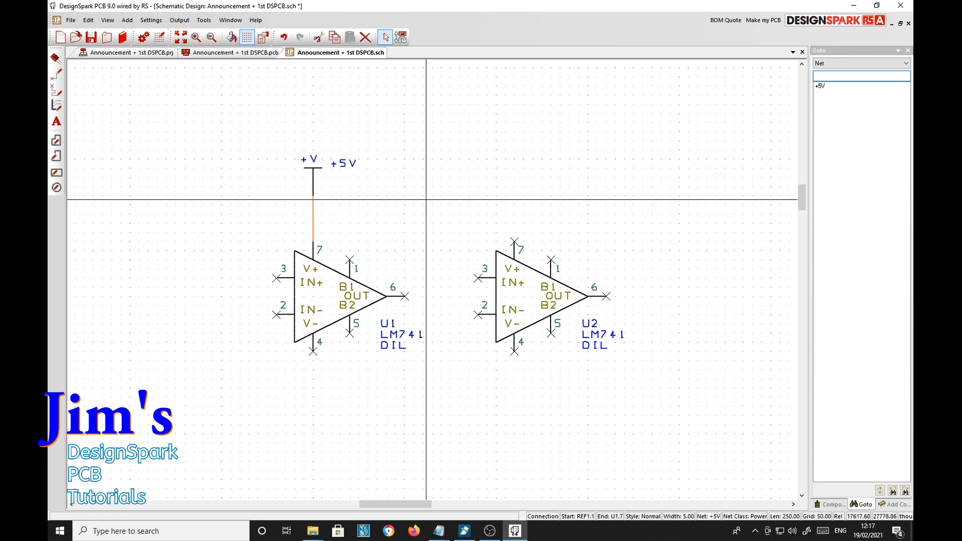
key("Delete")
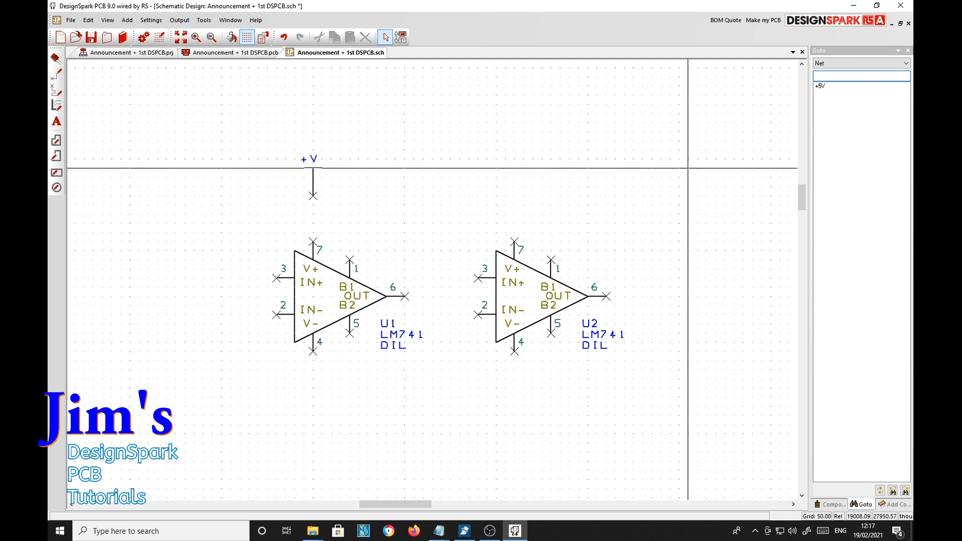
left_click(821, 86)
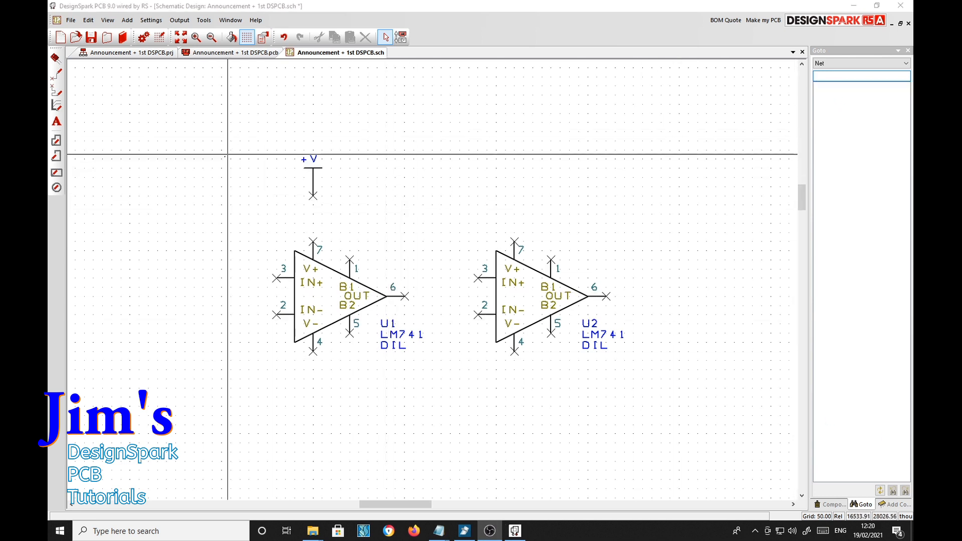
Step: Add a connection from pin 7 of U1 up to the +V symbol
left_click(56, 74)
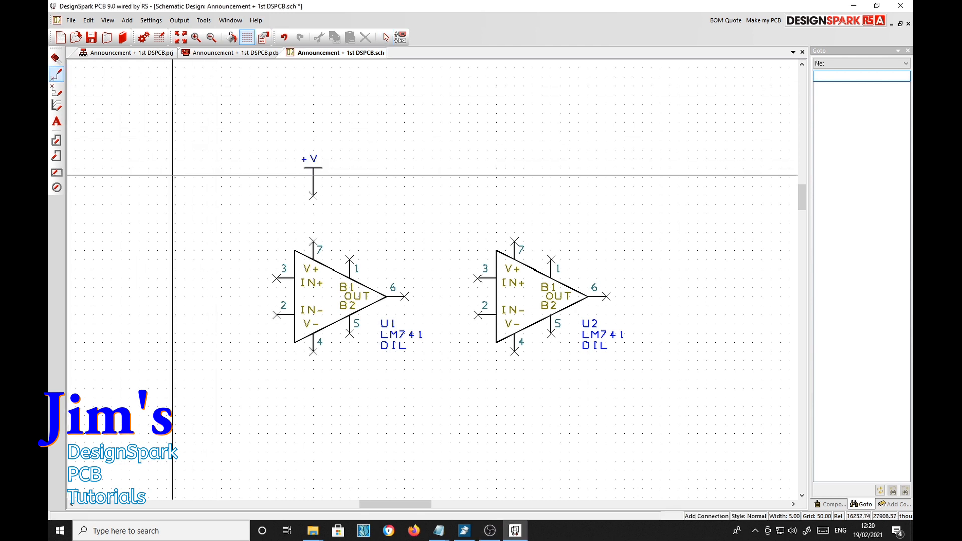
left_click(313, 245)
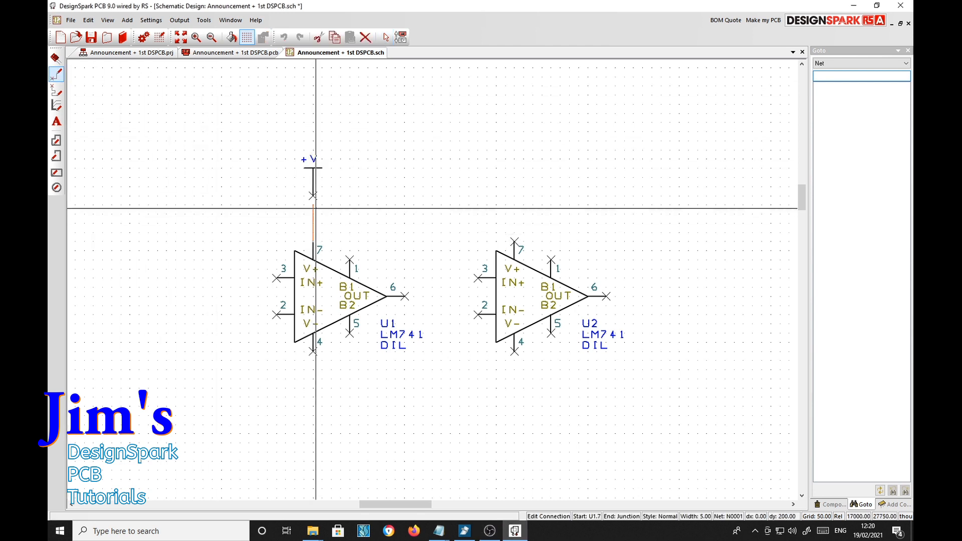
left_click(313, 196)
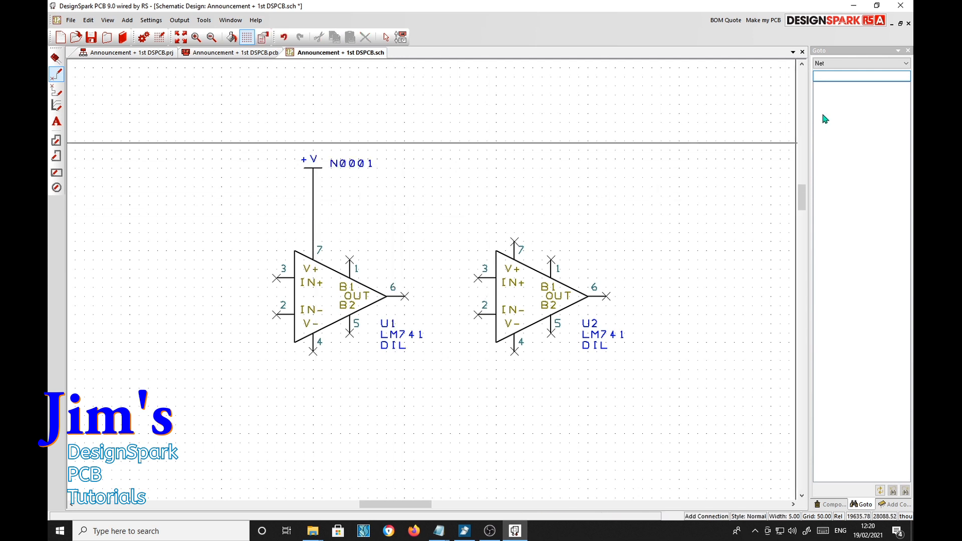
Step: Refresh the Goto browser's net list by switching it to Component and back to Net
left_click(907, 64)
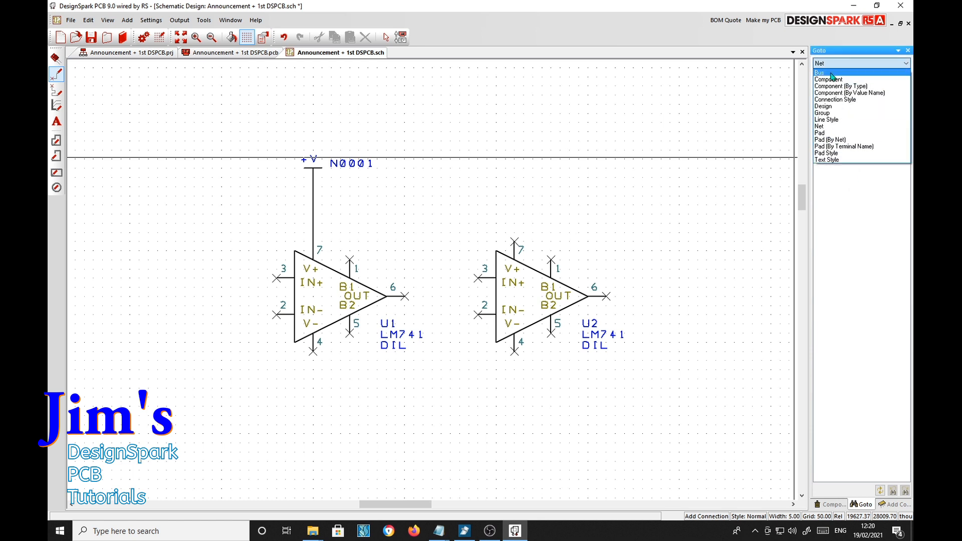
left_click(830, 79)
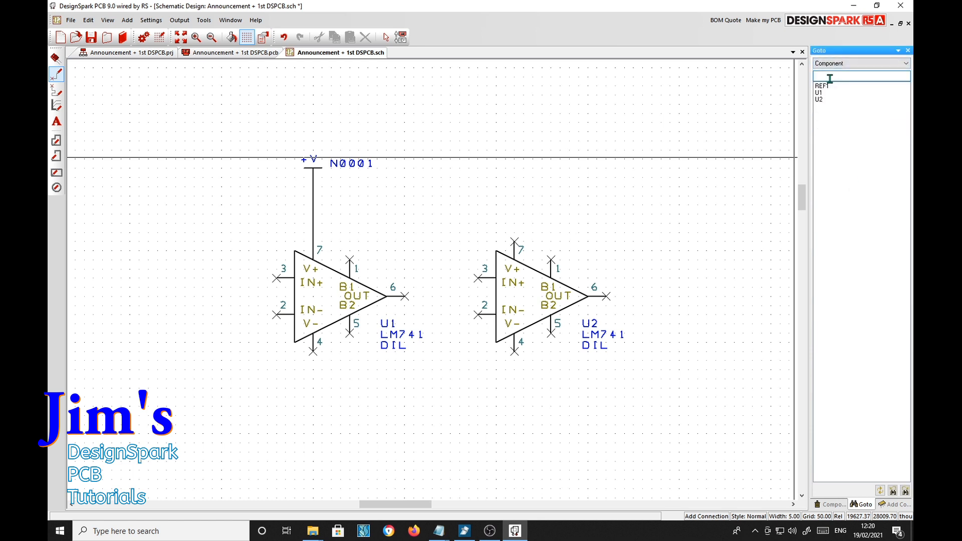
left_click(905, 65)
left_click(824, 130)
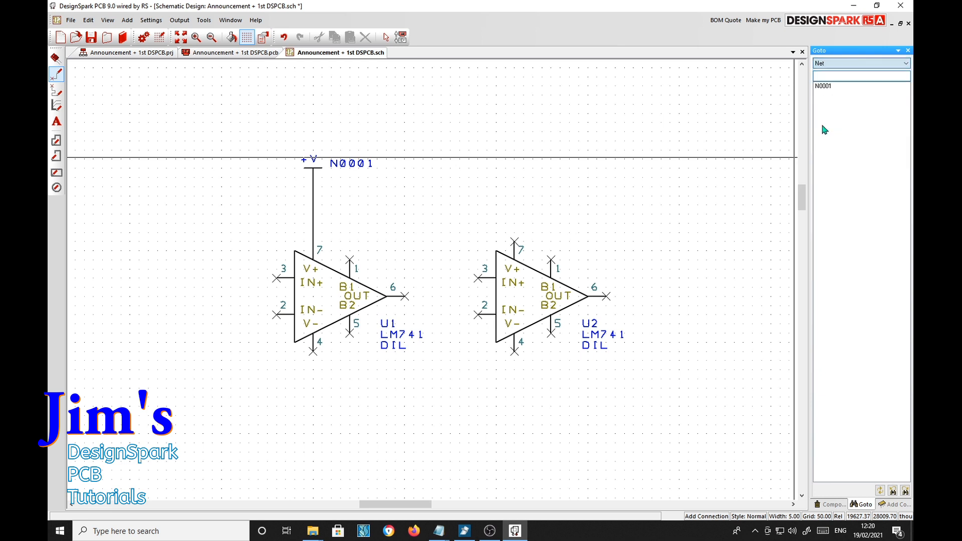